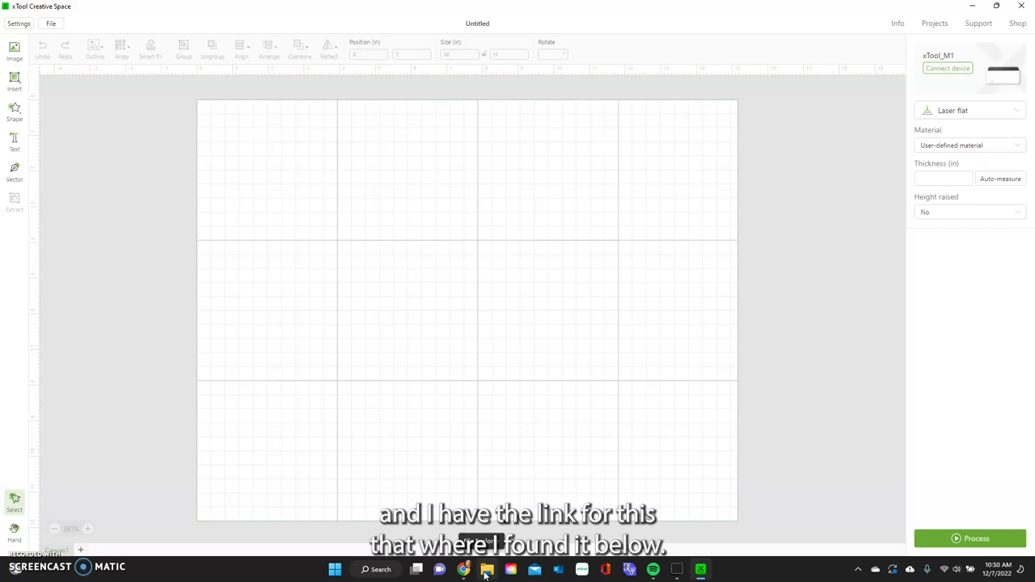
Step: Import the reindeer ornament design from the Downloads folder onto the xTool Creative Space canvas
{"action": "left_click", "coordinate": [486, 571]}
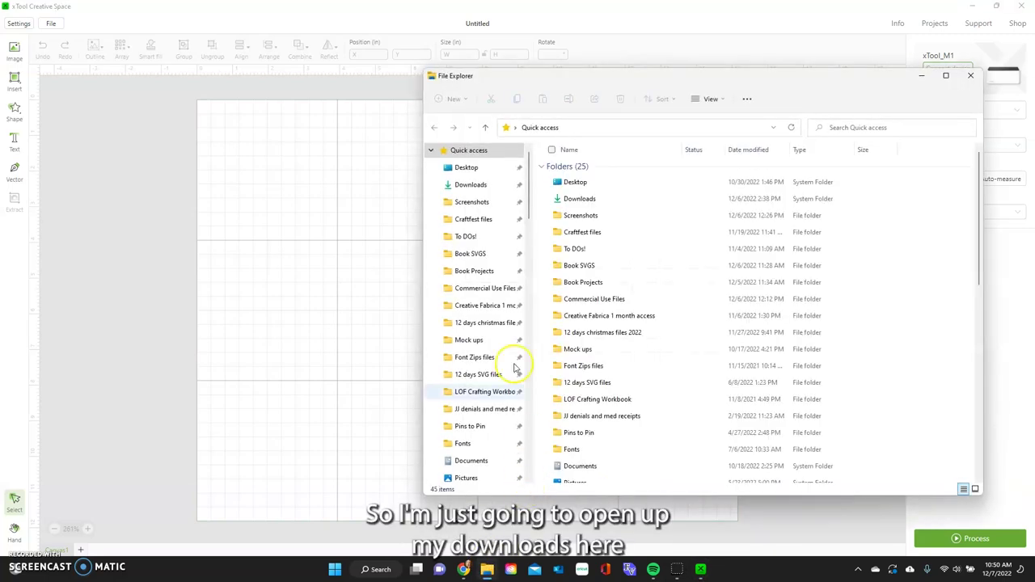
{"action": "left_click", "coordinate": [490, 187]}
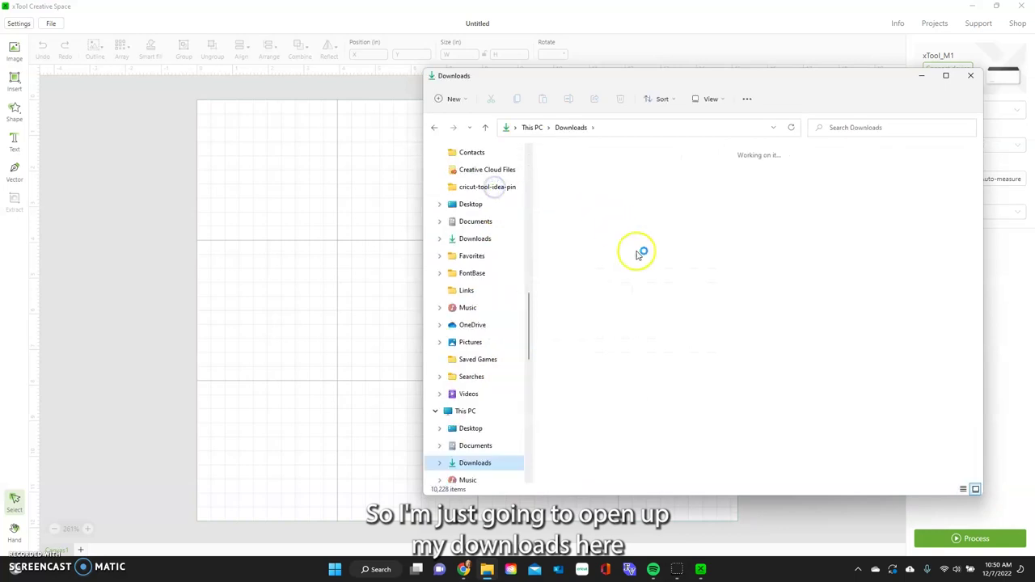
{"action": "scroll", "coordinate": [925, 266], "scroll_direction": "down", "scroll_amount": 5}
{"action": "left_click", "coordinate": [937, 269]}
{"action": "left_click_drag", "start_coordinate": [936, 268], "coordinate": [261, 287]}
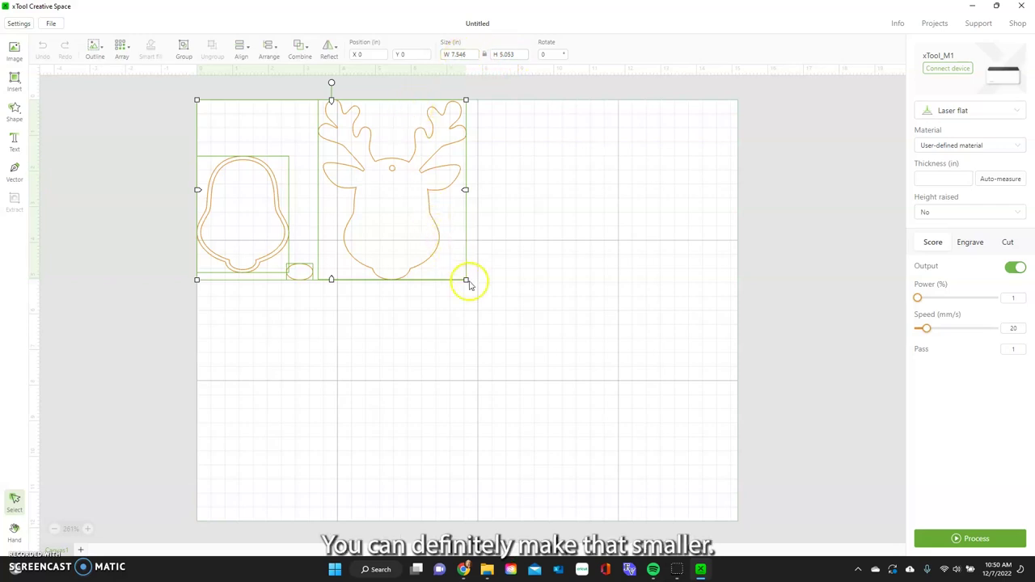
Step: Scale the whole imported reindeer design down proportionally, then select the double-outlined face frame
{"action": "left_click_drag", "start_coordinate": [467, 280], "coordinate": [428, 245]}
{"action": "left_click", "coordinate": [444, 234]}
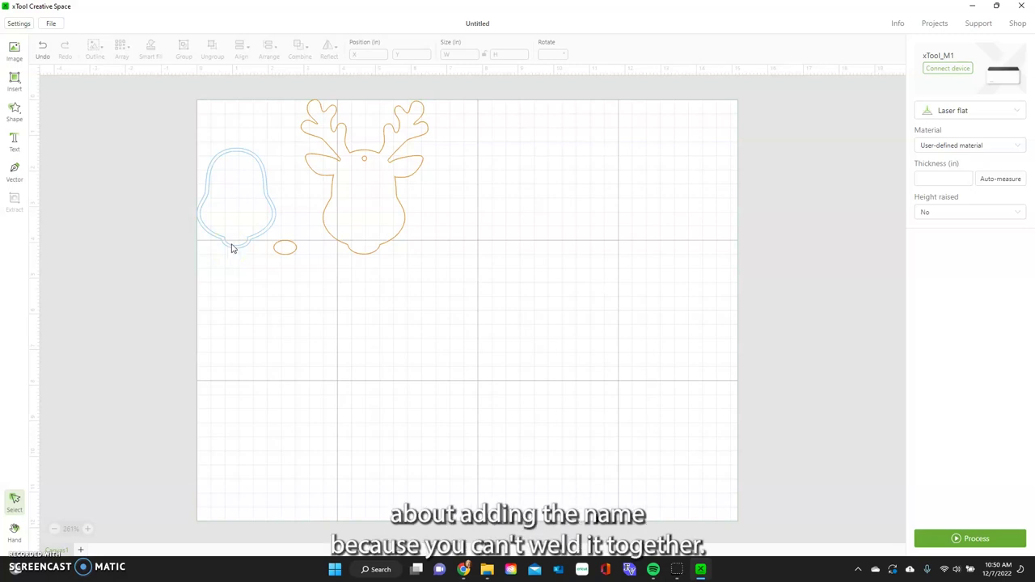
{"action": "left_click", "coordinate": [231, 246]}
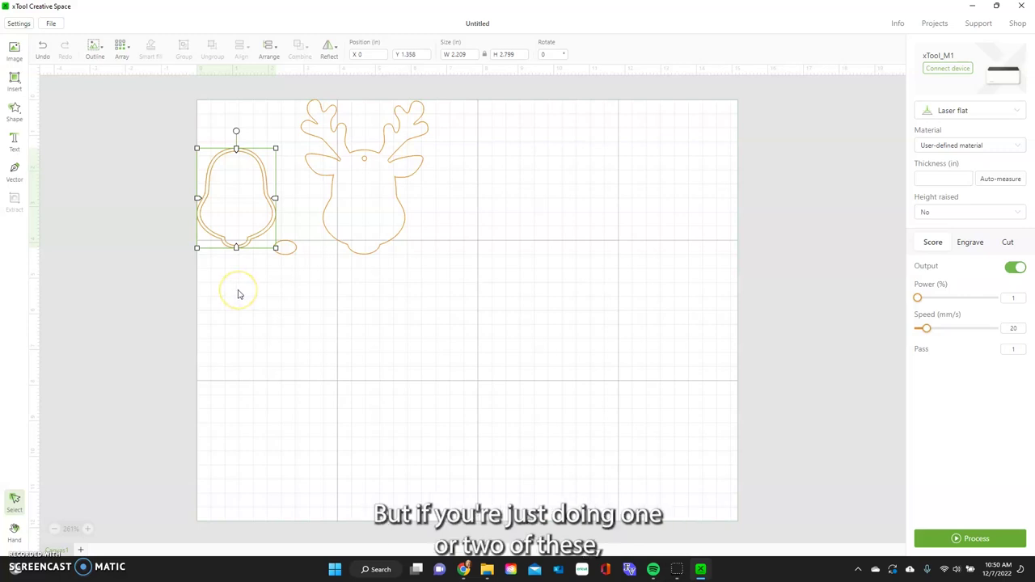
Step: Add a text object in the empty area beside the reindeer and replace its default wording with the recipient's first name
{"action": "left_click", "coordinate": [15, 140]}
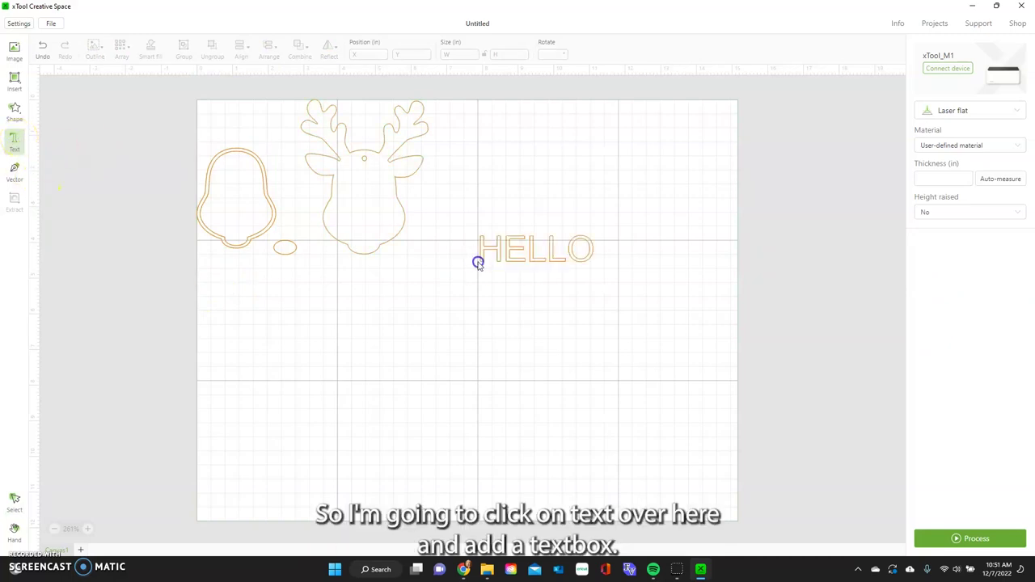
{"action": "left_click", "coordinate": [480, 261]}
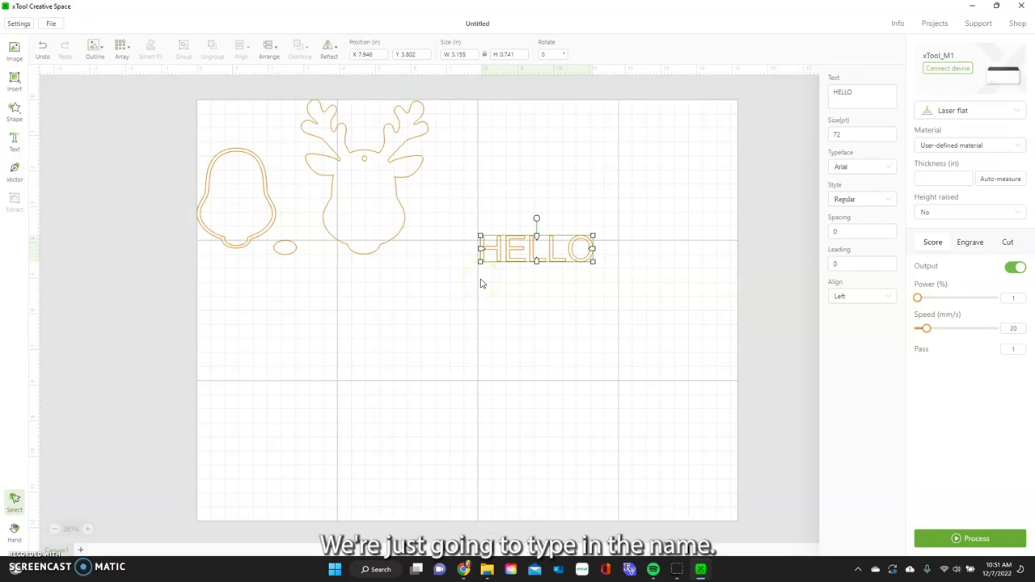
{"action": "left_click", "coordinate": [864, 98]}
{"action": "left_click", "coordinate": [862, 93]}
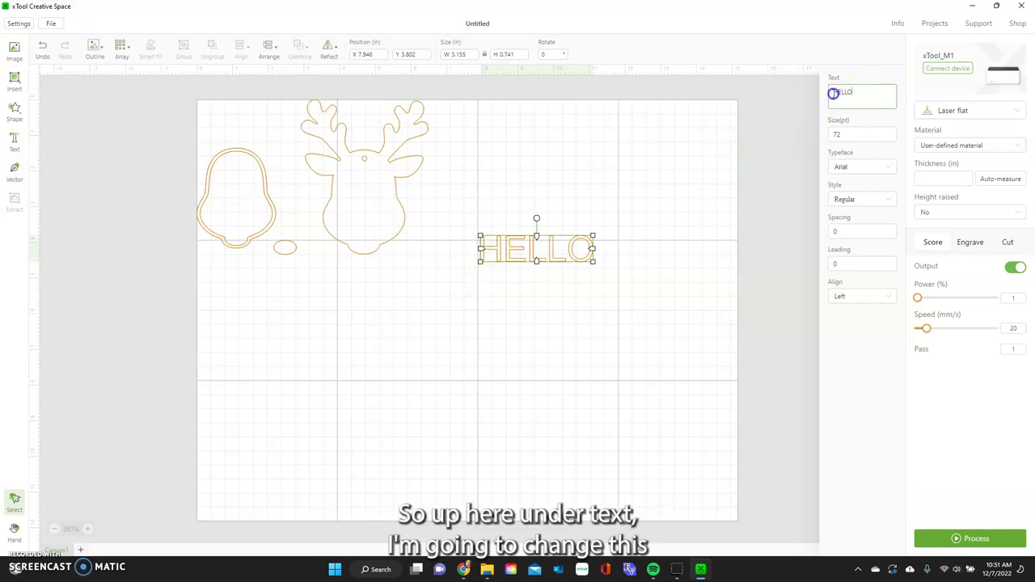
{"action": "type", "text": "Sydnie"}
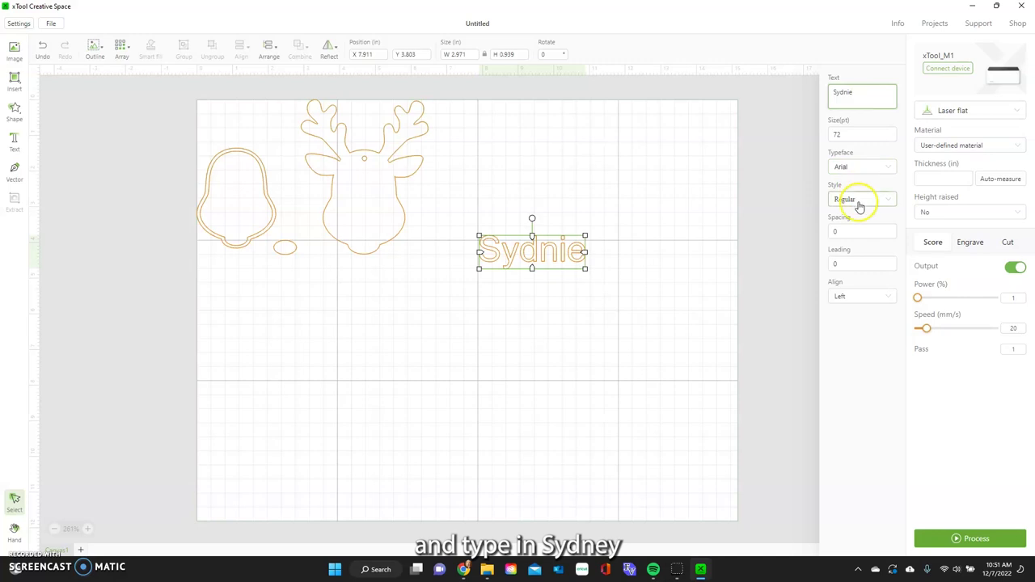
Step: Set the name text's typeface to About Love
{"action": "left_click", "coordinate": [865, 167]}
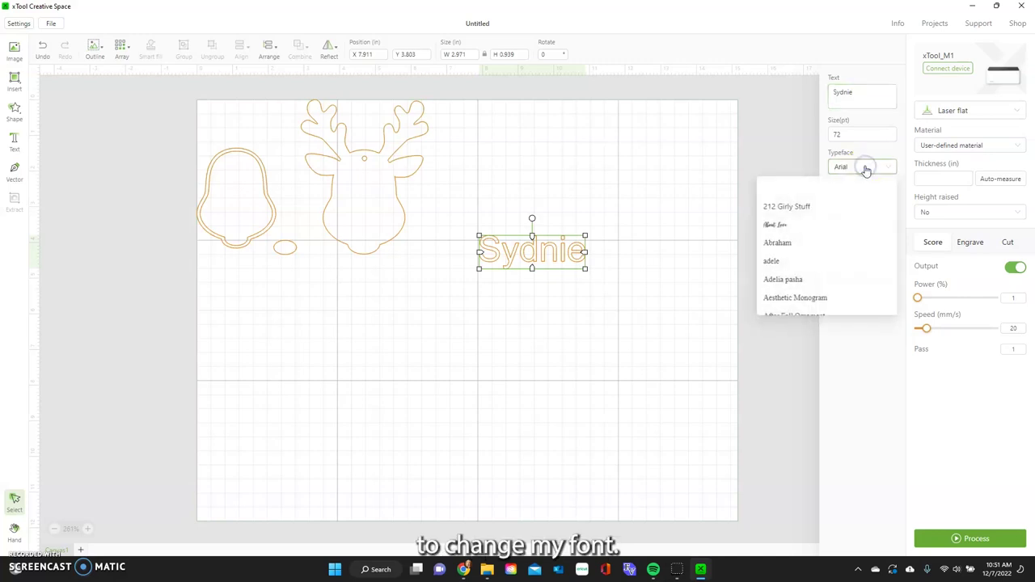
{"action": "left_click", "coordinate": [808, 227]}
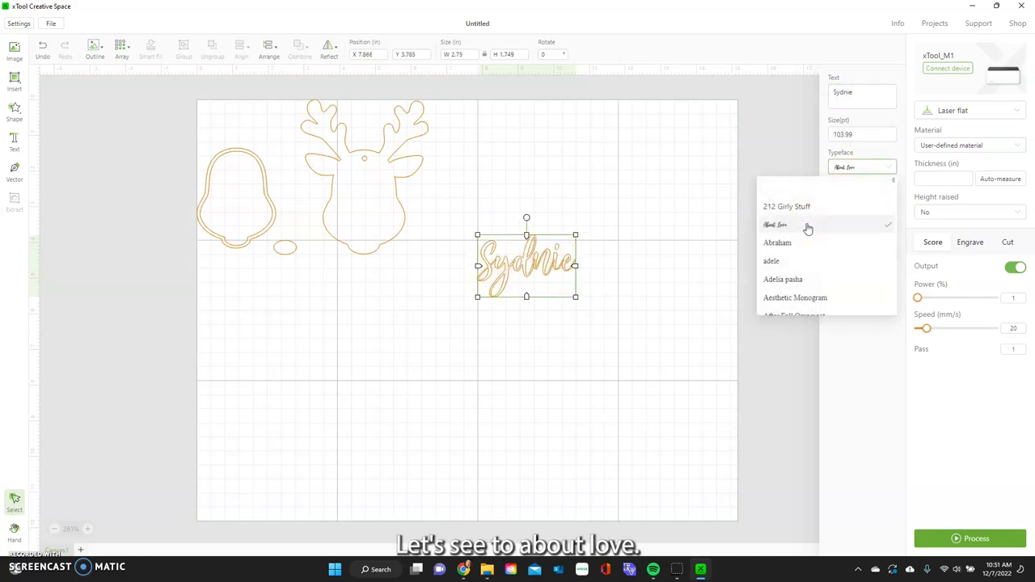
{"action": "left_click", "coordinate": [585, 282]}
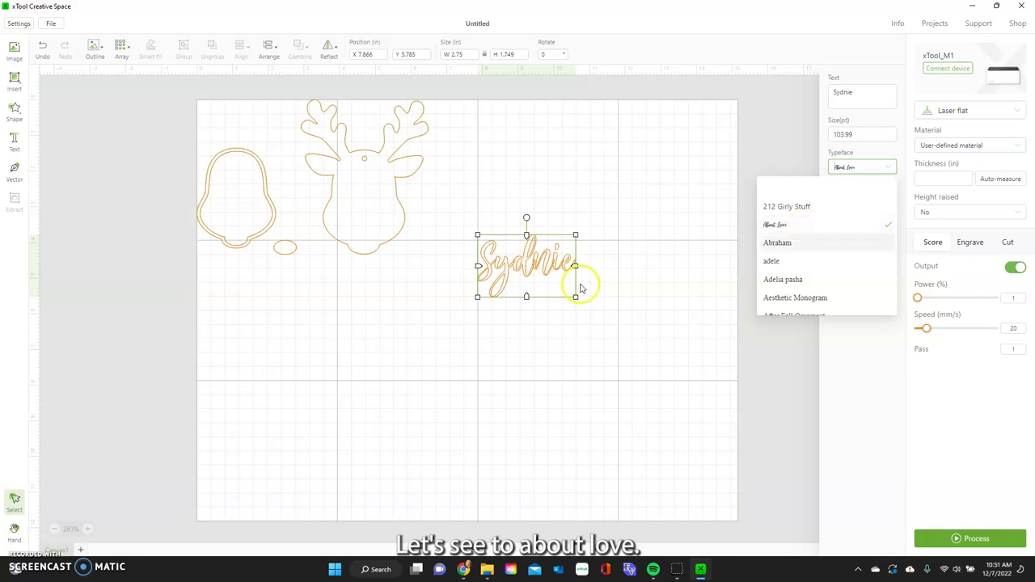
{"action": "left_click", "coordinate": [557, 271]}
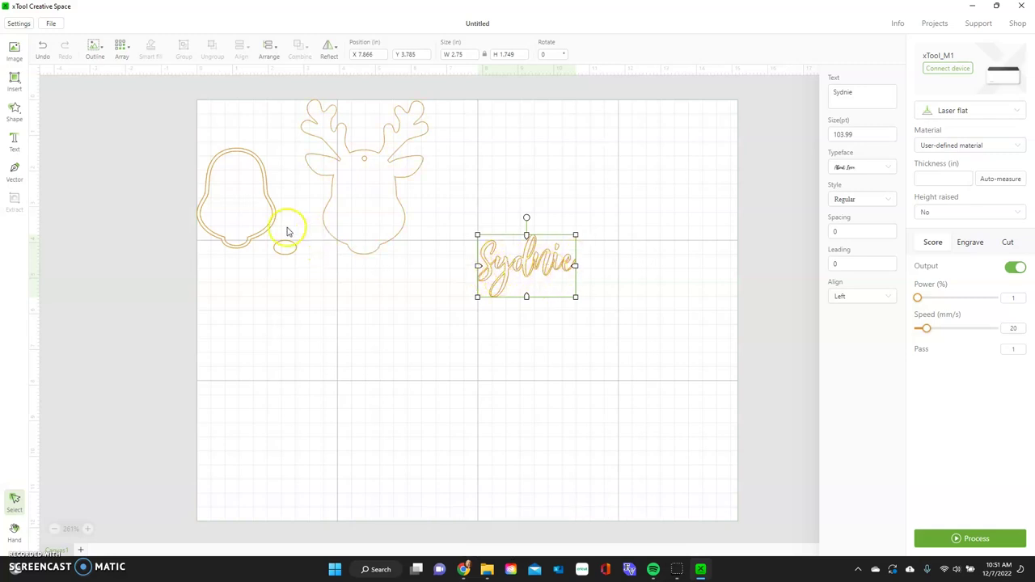
Step: Move the face frame below the reindeer head and place the name, scaled down, across the frame's lower part
{"action": "left_click_drag", "start_coordinate": [254, 224], "coordinate": [382, 354]}
{"action": "left_click_drag", "start_coordinate": [509, 270], "coordinate": [378, 346]}
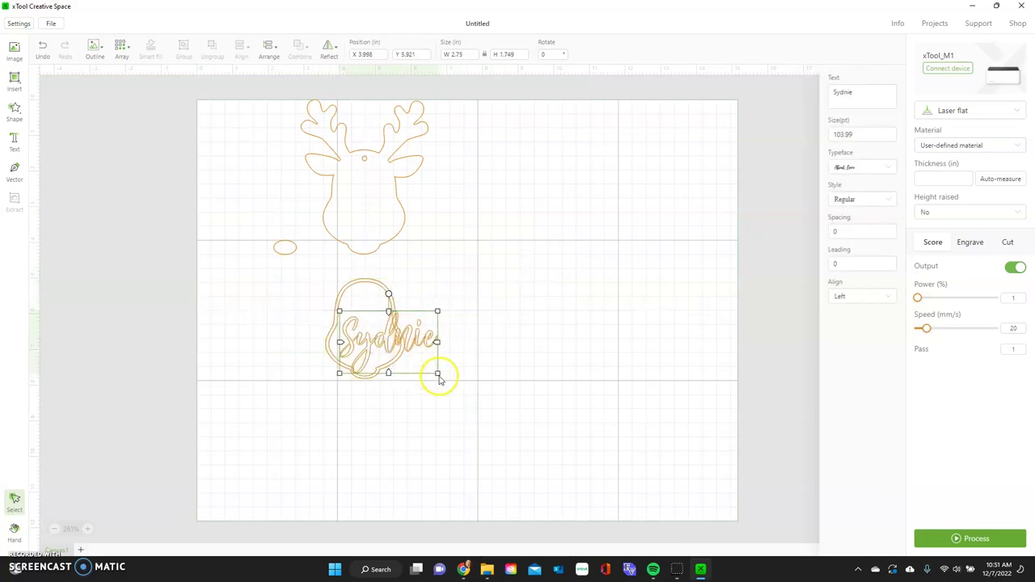
{"action": "left_click_drag", "start_coordinate": [438, 373], "coordinate": [412, 357]}
{"action": "left_click_drag", "start_coordinate": [390, 332], "coordinate": [379, 342]}
Step: Reduce the name to about 74.64 pt and tilt it slightly counterclockwise so it spans the frame's inner edges
{"action": "left_click", "coordinate": [87, 529]}
{"action": "left_click", "coordinate": [87, 529]}
{"action": "left_click_drag", "start_coordinate": [263, 396], "coordinate": [267, 393]}
{"action": "left_click_drag", "start_coordinate": [319, 309], "coordinate": [313, 304]}
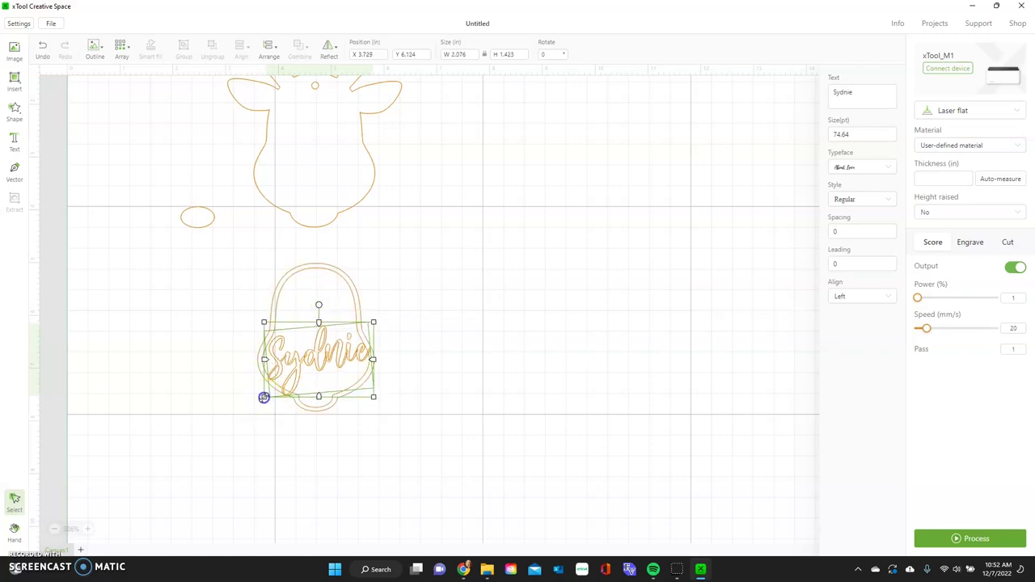
Step: Try to unite the name and the face frame into one shape, and undo the combination
{"action": "left_click", "coordinate": [492, 368]}
{"action": "left_click_drag", "start_coordinate": [227, 297], "coordinate": [387, 394]}
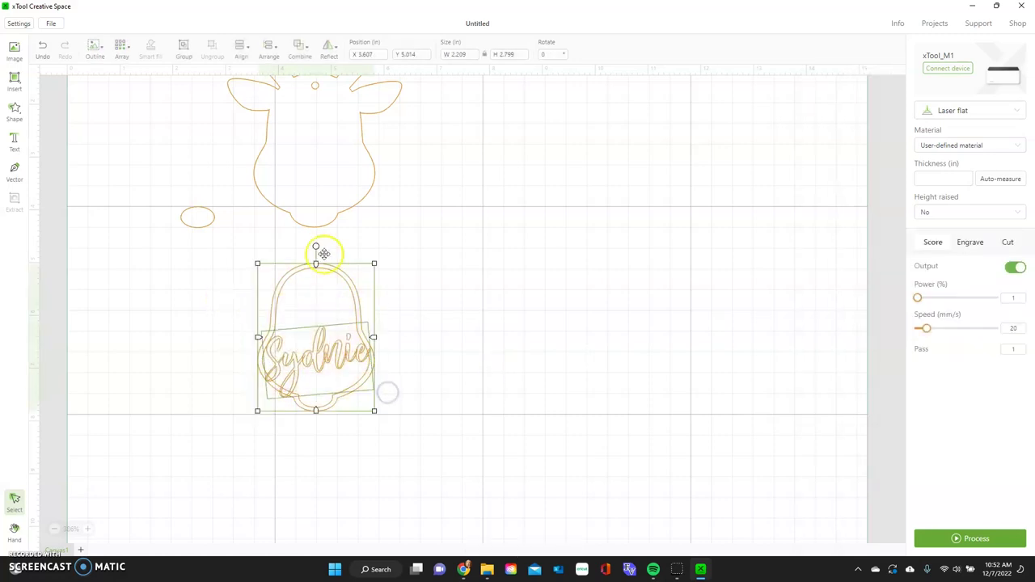
{"action": "left_click", "coordinate": [299, 47]}
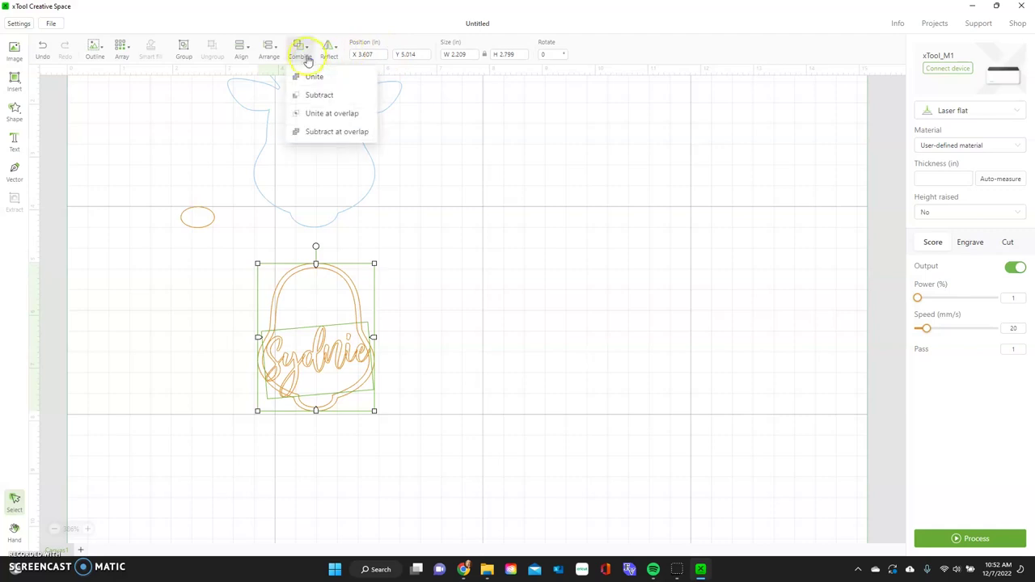
{"action": "left_click", "coordinate": [313, 78]}
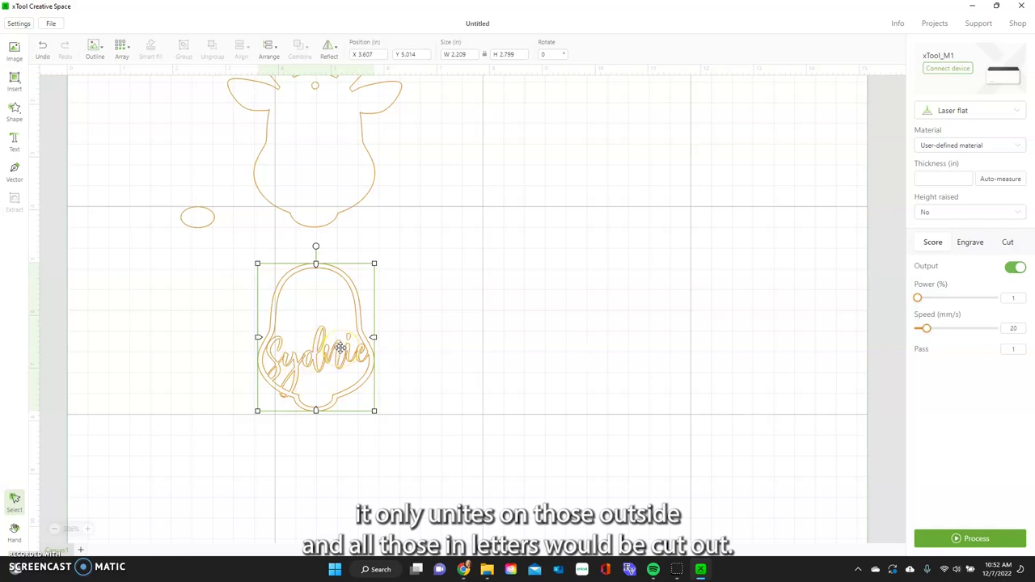
{"action": "left_click", "coordinate": [43, 47]}
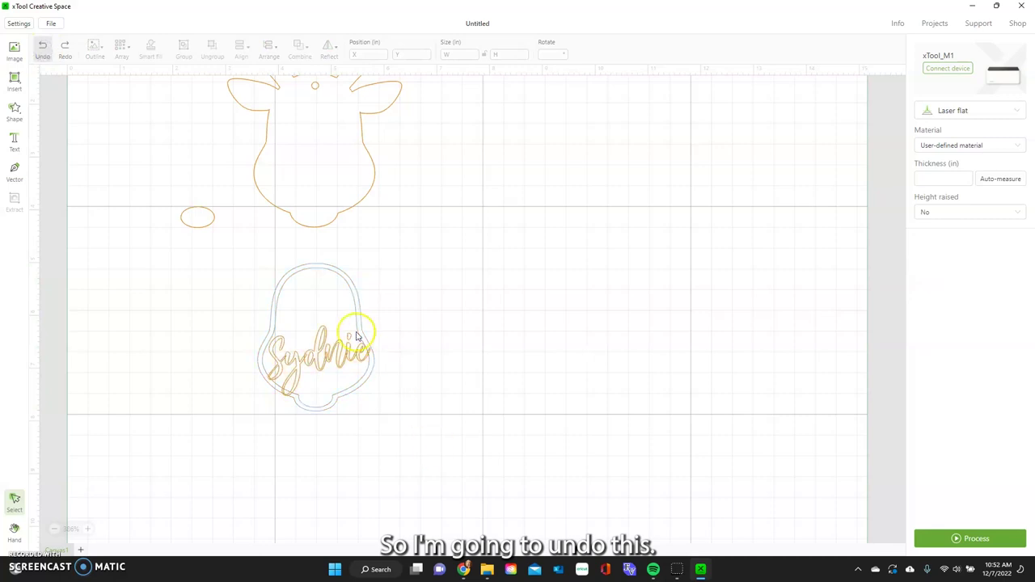
Step: Move the name off the face frame into the empty area to its upper right
{"action": "left_click_drag", "start_coordinate": [328, 358], "coordinate": [458, 276]}
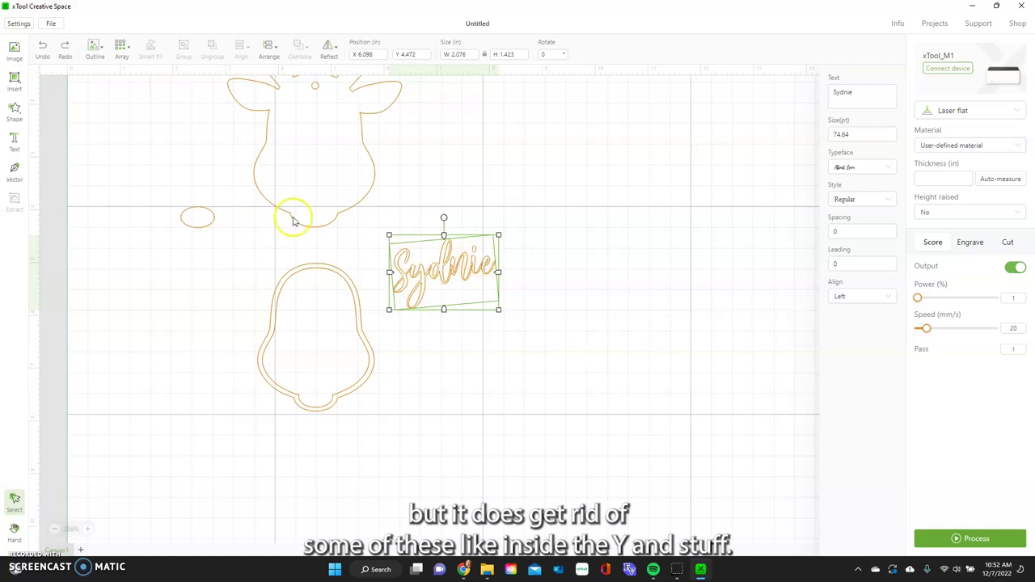
Step: Try a 0.001 in offset outline of the name, set it apart from the original to compare, and undo it
{"action": "left_click", "coordinate": [95, 52]}
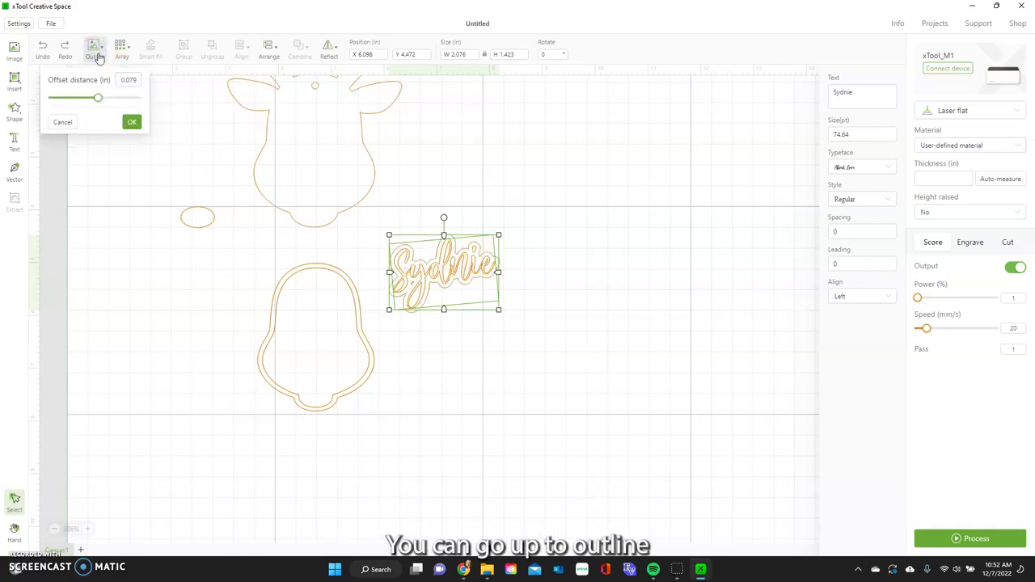
{"action": "left_click_drag", "start_coordinate": [97, 102], "coordinate": [98, 99]}
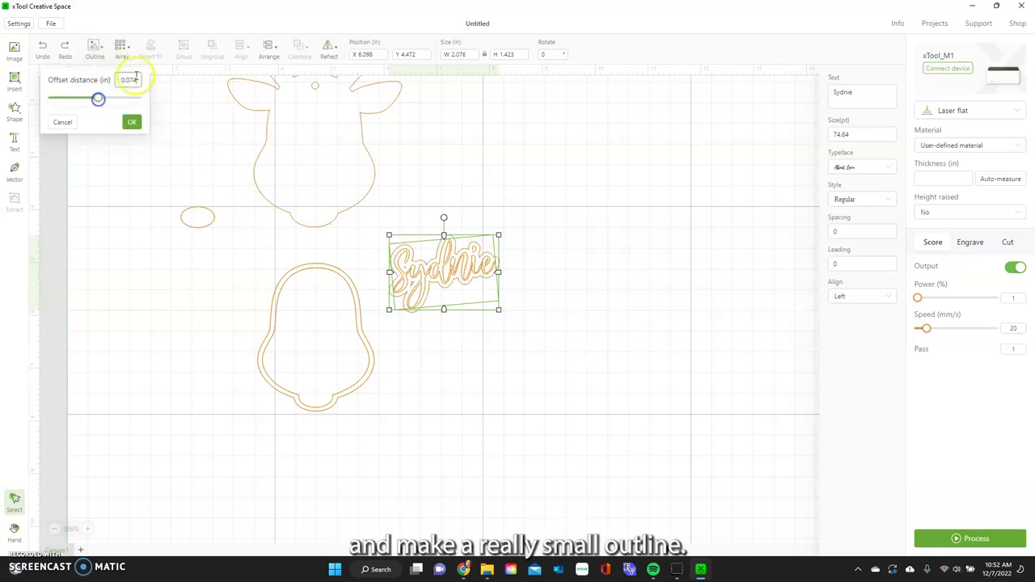
{"action": "key", "text": "BackSpace"}
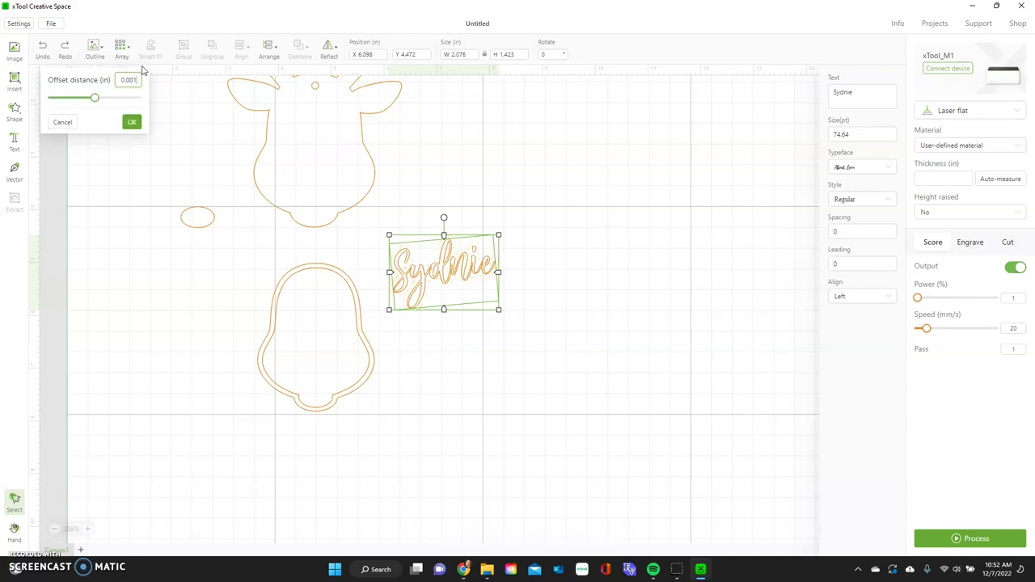
{"action": "left_click", "coordinate": [131, 125]}
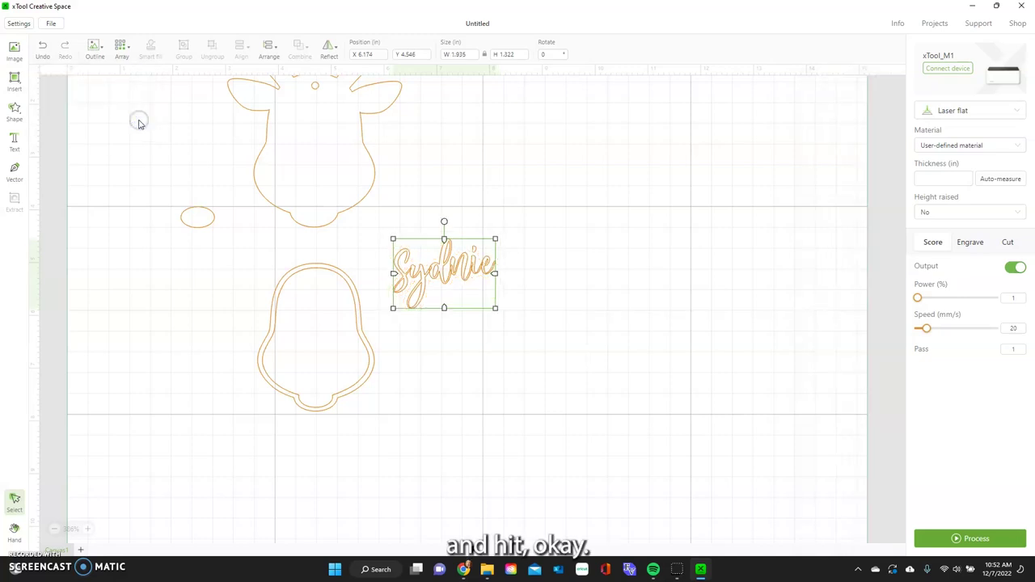
{"action": "left_click_drag", "start_coordinate": [434, 275], "coordinate": [492, 326]}
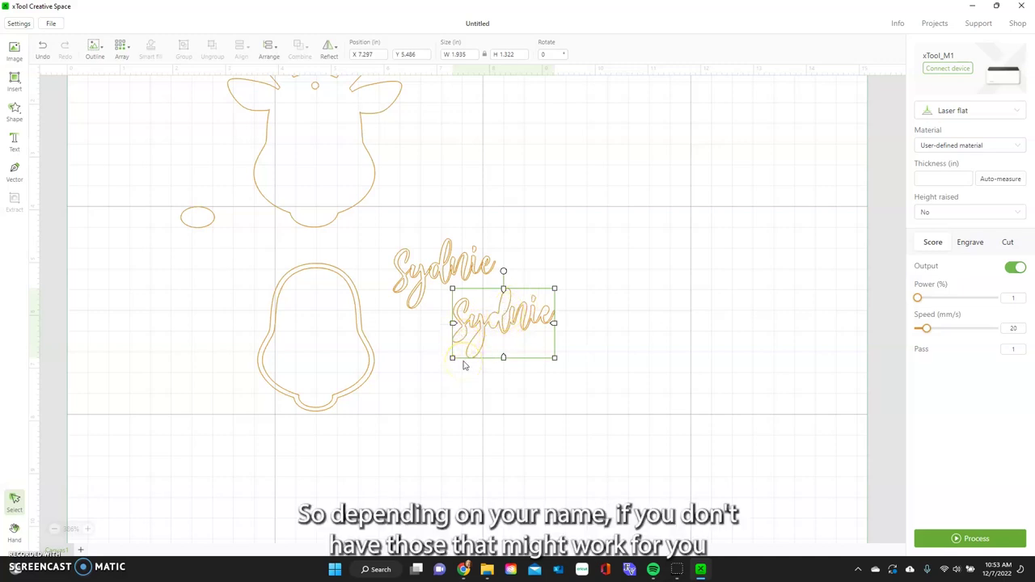
{"action": "left_click", "coordinate": [483, 325]}
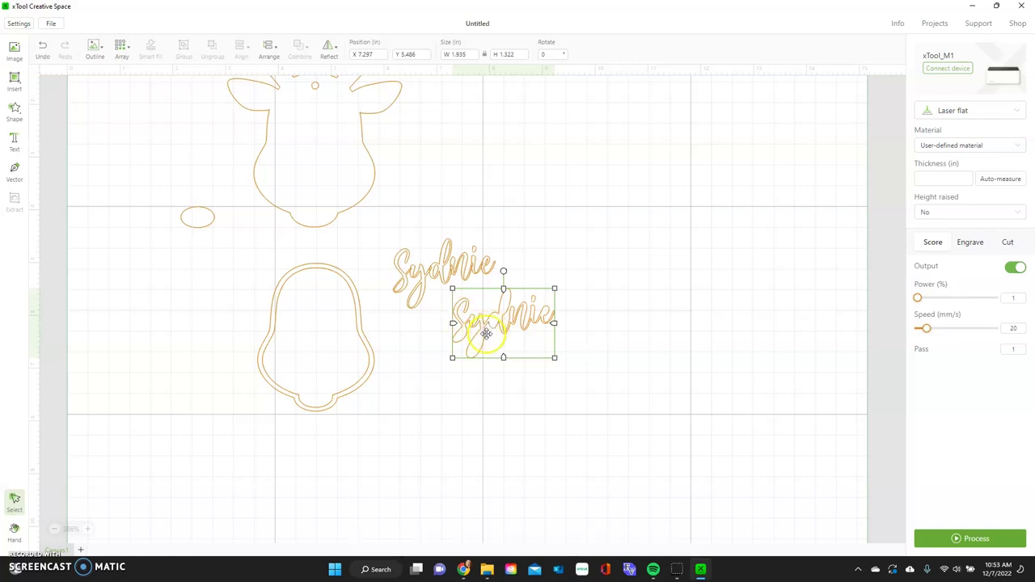
{"action": "left_click", "coordinate": [541, 323]}
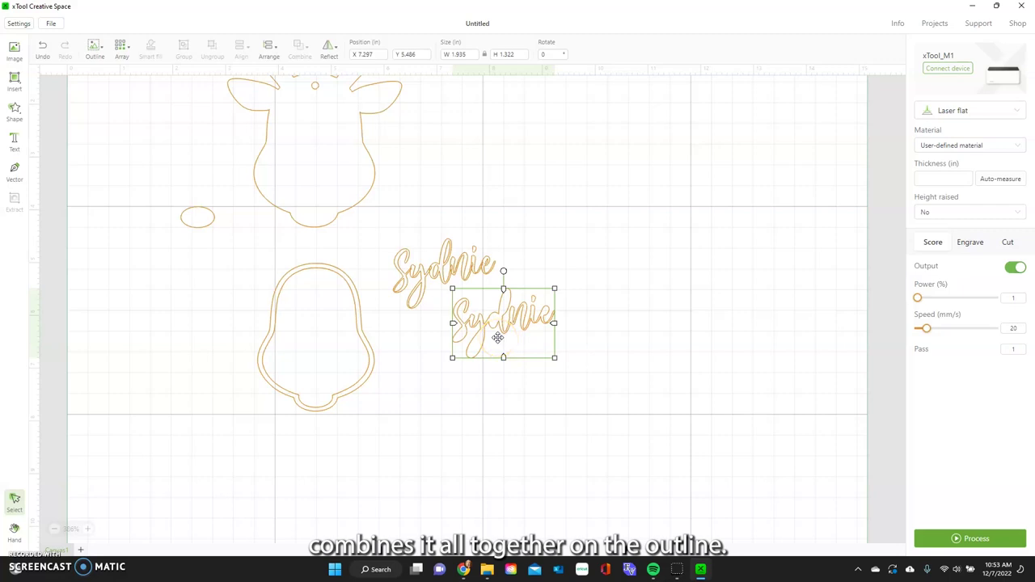
{"action": "key", "text": "ctrl+z"}
Step: Copy the name text and paste six duplicates of it
{"action": "left_click", "coordinate": [457, 267]}
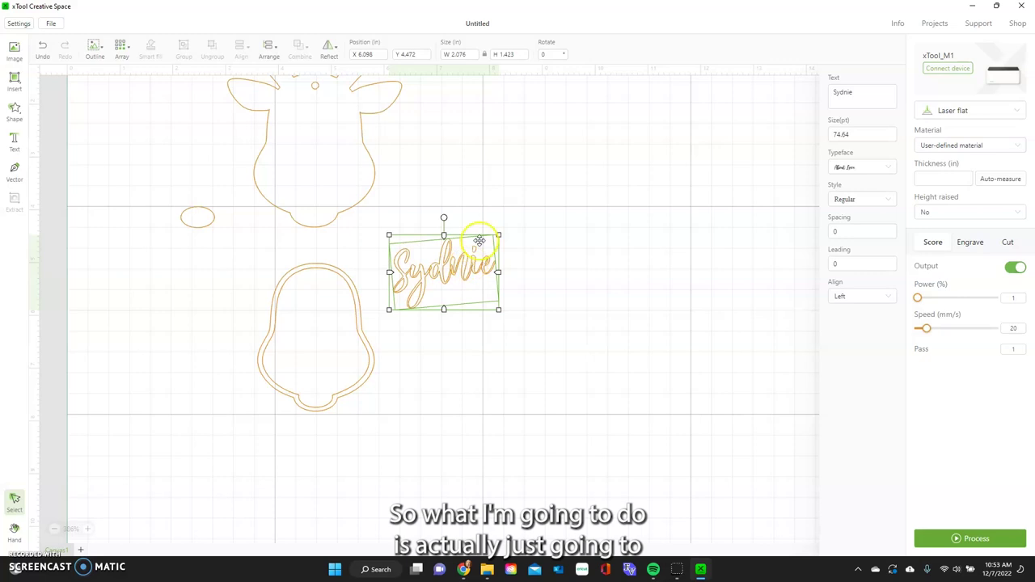
{"action": "right_click", "coordinate": [453, 252]}
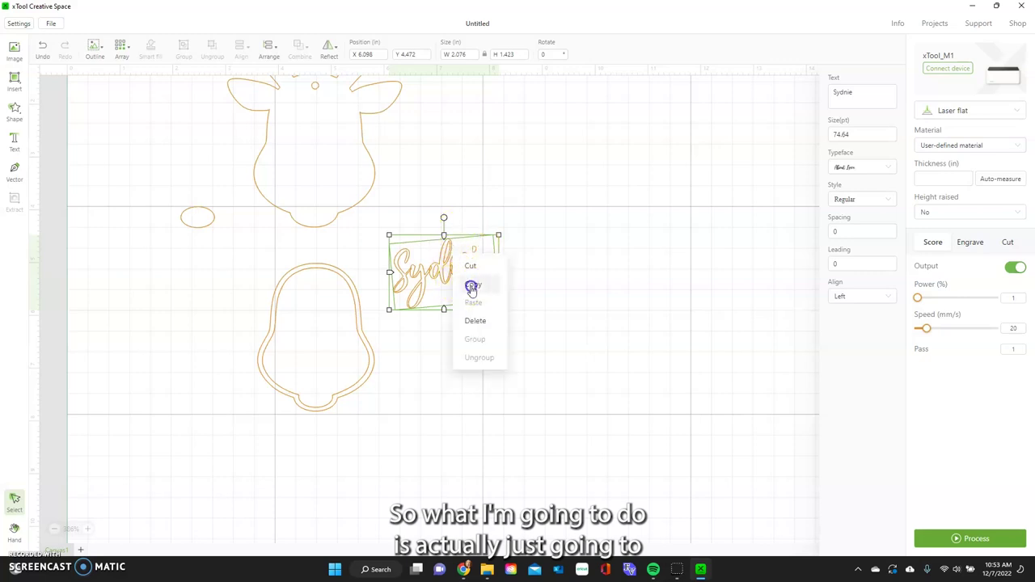
{"action": "left_click", "coordinate": [471, 287]}
{"action": "left_click", "coordinate": [467, 349]}
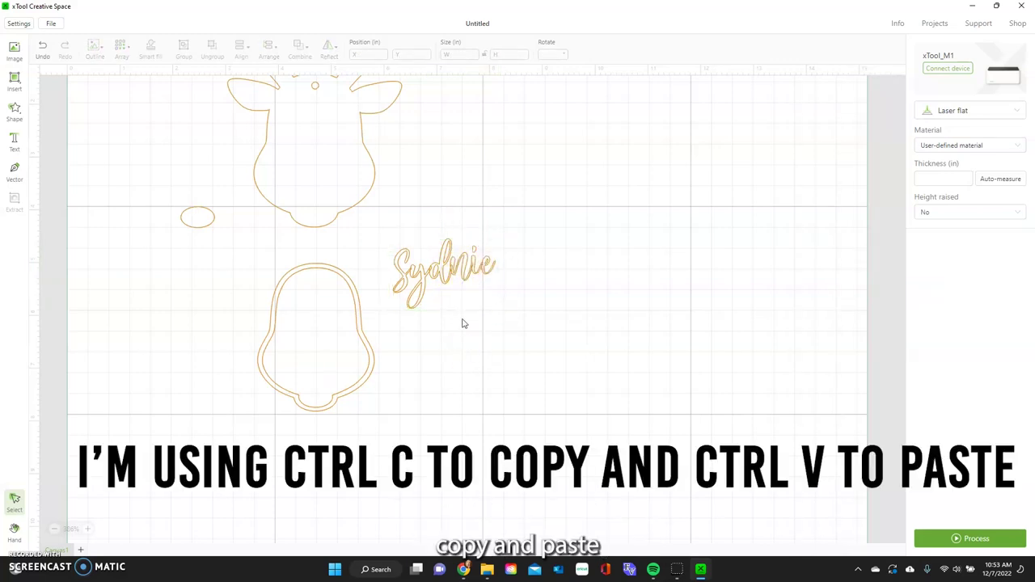
{"action": "key", "text": "ctrl+v"}
{"action": "key", "text": "ctrl+v"}
{"action": "key", "text": "ctrl+v"}
{"action": "key", "text": "ctrl+v"}
{"action": "key", "text": "ctrl+v"}
{"action": "key", "text": "ctrl+v"}
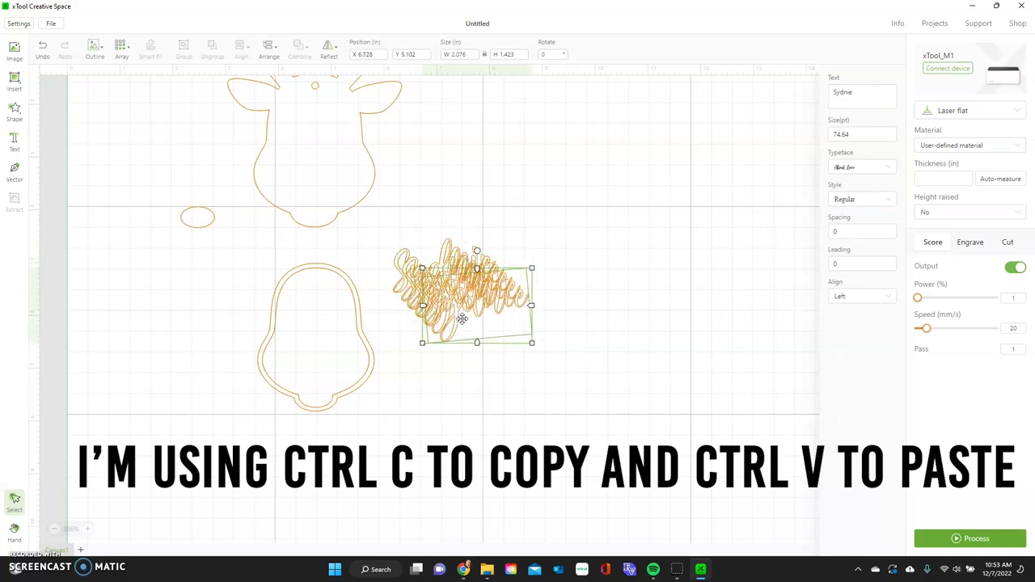
Step: Spread the stacked name copies apart across the canvas, with one on its own above the others
{"action": "left_click_drag", "start_coordinate": [444, 336], "coordinate": [580, 278]}
{"action": "left_click_drag", "start_coordinate": [466, 317], "coordinate": [510, 377]}
{"action": "left_click_drag", "start_coordinate": [480, 288], "coordinate": [478, 355]}
{"action": "left_click_drag", "start_coordinate": [478, 280], "coordinate": [581, 257]}
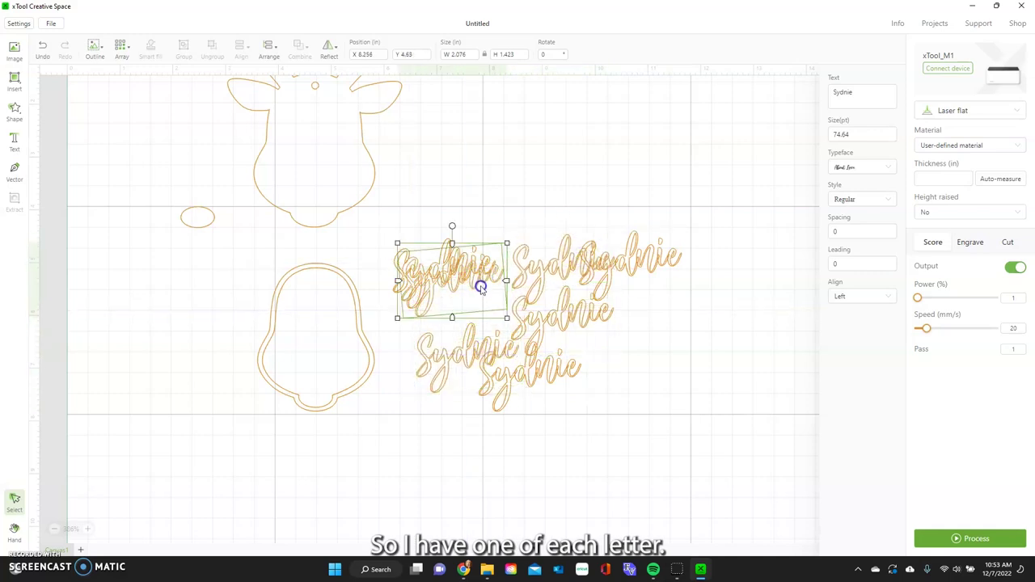
{"action": "left_click_drag", "start_coordinate": [478, 286], "coordinate": [491, 330]}
{"action": "left_click_drag", "start_coordinate": [478, 262], "coordinate": [490, 185]}
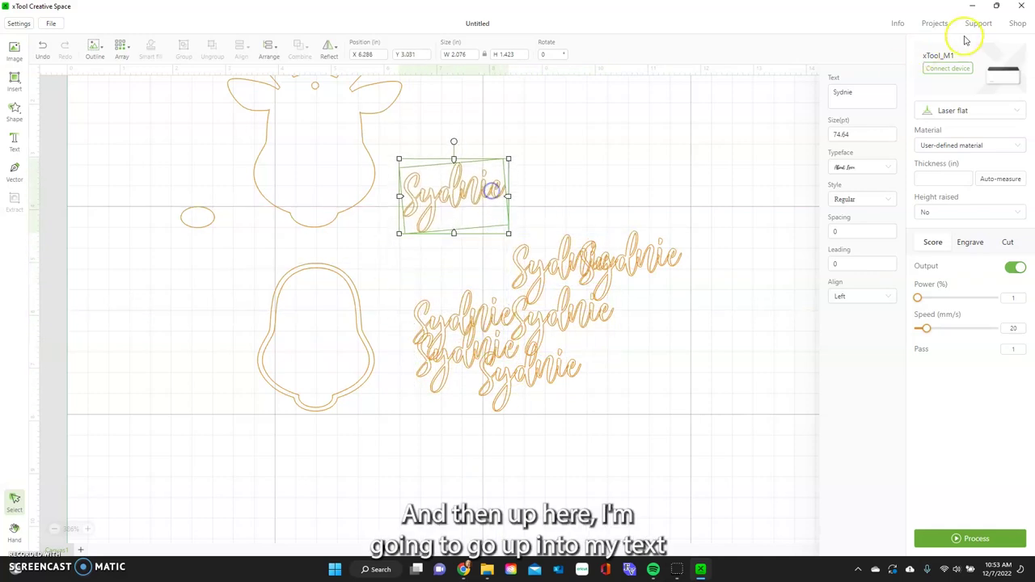
Step: Shorten the text of the uppermost name copy to the single letter S
{"action": "left_click", "coordinate": [859, 94]}
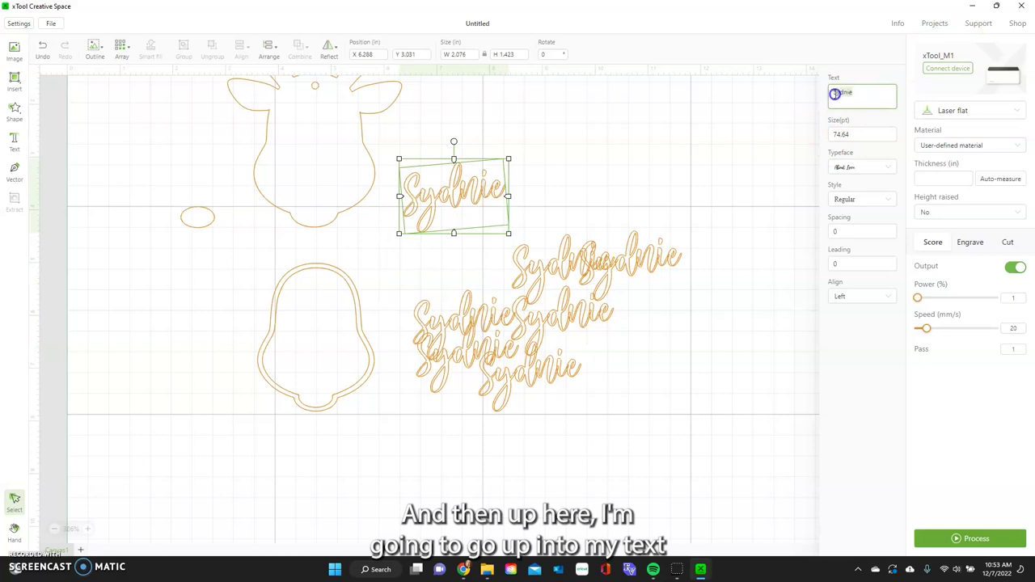
{"action": "left_click_drag", "start_coordinate": [837, 92], "coordinate": [889, 76]}
{"action": "key", "text": "BackSpace"}
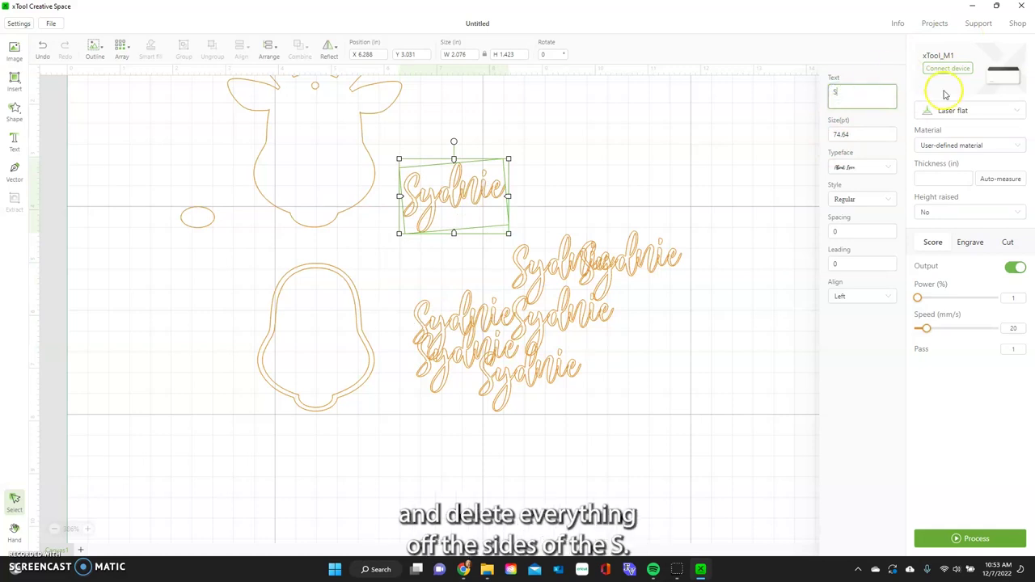
Step: Move another name copy beside the letter S and shorten its text to the single letter y
{"action": "left_click_drag", "start_coordinate": [518, 269], "coordinate": [453, 208]}
{"action": "left_click", "coordinate": [850, 96]}
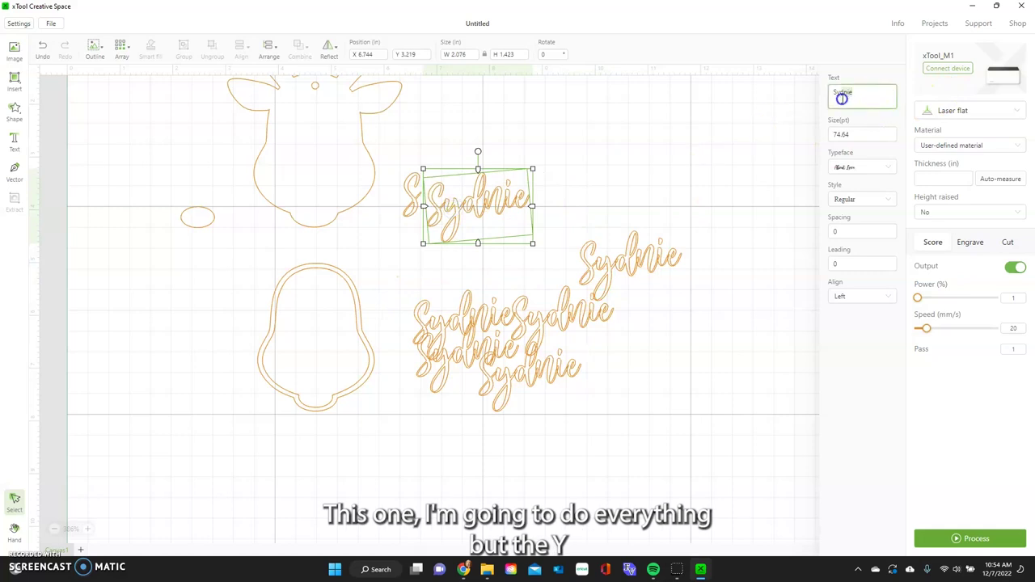
{"action": "key", "text": "BackSpace"}
{"action": "key", "text": "BackSpace"}
{"action": "key", "text": "BackSpace"}
{"action": "key", "text": "BackSpace"}
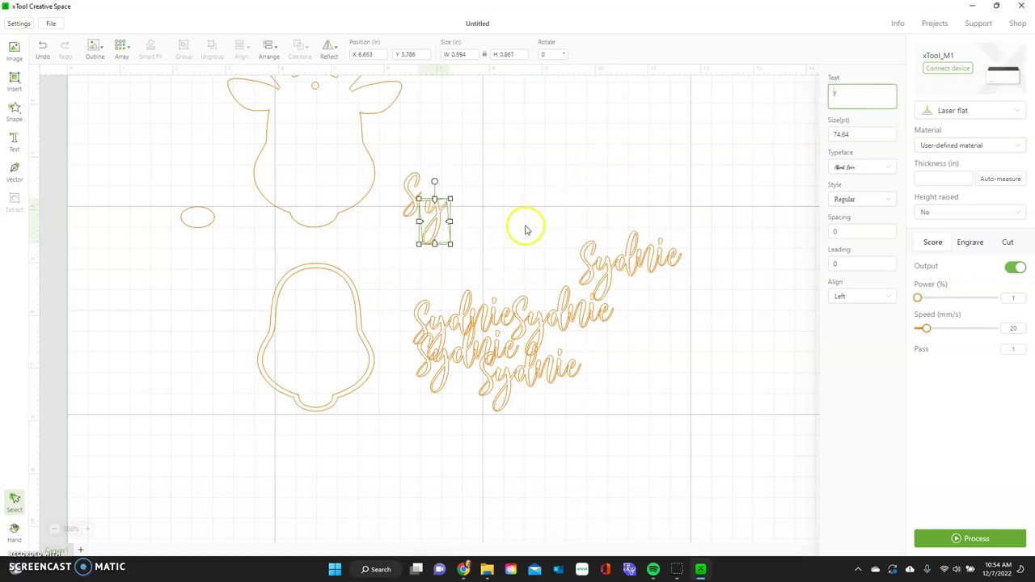
Step: Move the next name copy up into the row after the y and shorten its text to the letter d
{"action": "left_click_drag", "start_coordinate": [623, 262], "coordinate": [571, 210]}
{"action": "left_click_drag", "start_coordinate": [541, 203], "coordinate": [541, 203]}
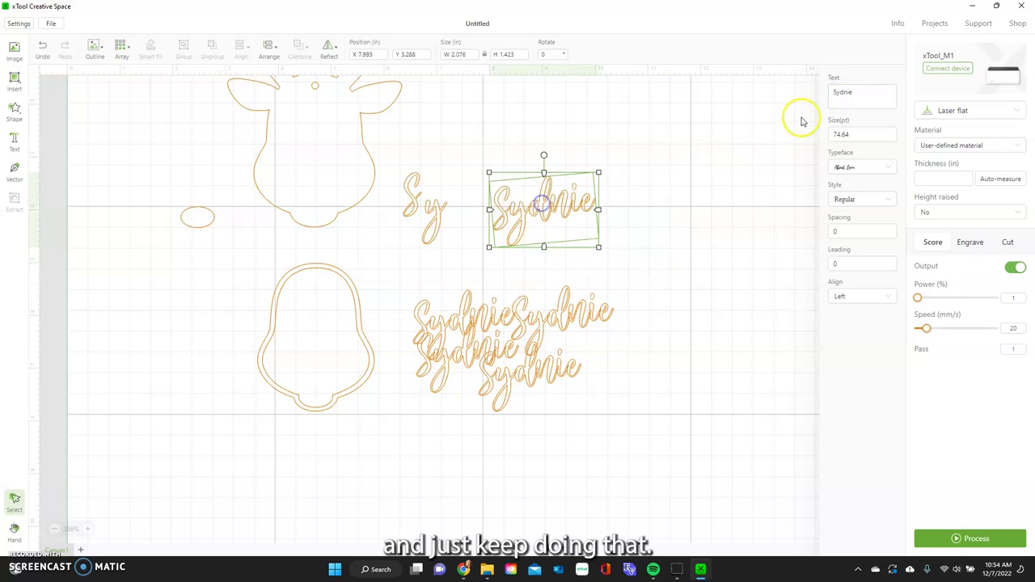
{"action": "left_click", "coordinate": [872, 92]}
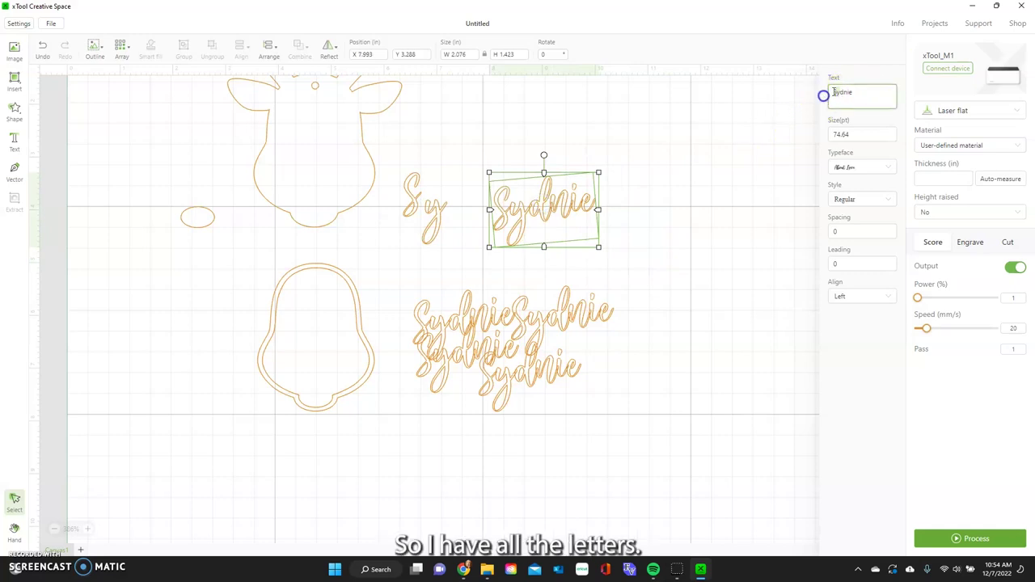
{"action": "key", "text": "BackSpace"}
{"action": "left_click", "coordinate": [848, 95]}
{"action": "key", "text": "BackSpace"}
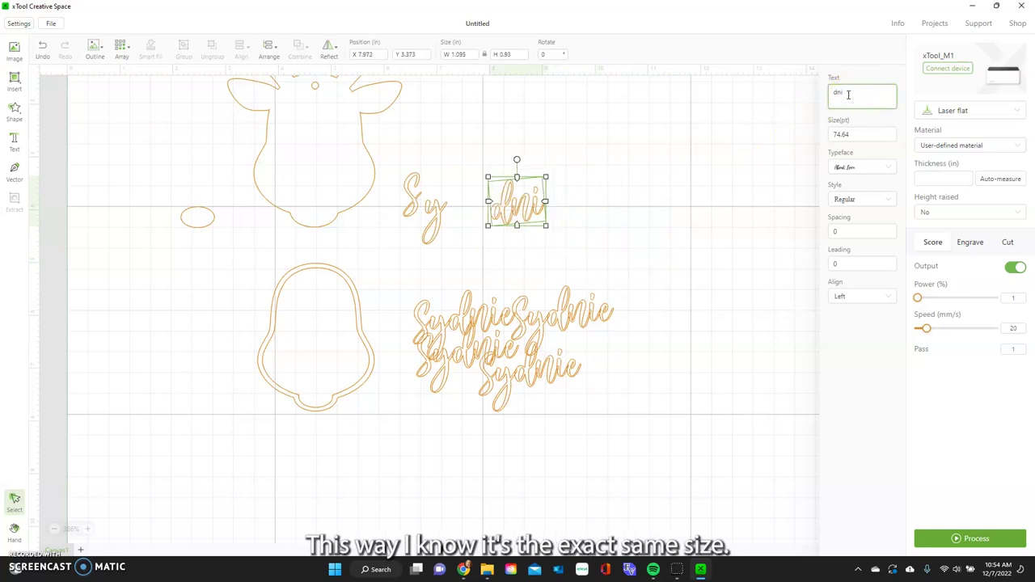
{"action": "key", "text": "BackSpace"}
{"action": "key", "text": "BackSpace"}
Step: Pull a fourth name copy out of the stack and shorten its text to the letter n
{"action": "left_click_drag", "start_coordinate": [434, 329], "coordinate": [531, 233]}
{"action": "left_click_drag", "start_coordinate": [842, 92], "coordinate": [823, 92]}
{"action": "key", "text": "BackSpace"}
{"action": "left_click", "coordinate": [837, 96]}
{"action": "key", "text": "BackSpace"}
{"action": "left_click", "coordinate": [849, 94]}
{"action": "key", "text": "BackSpace"}
{"action": "key", "text": "BackSpace"}
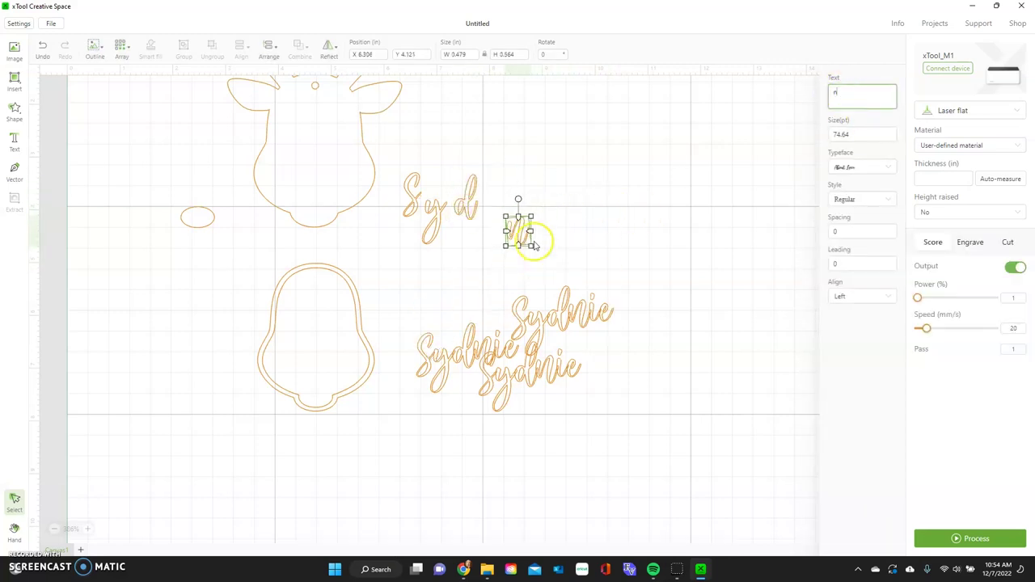
Step: Move a fifth name copy clear of the stack and shorten its text to the letter i
{"action": "left_click_drag", "start_coordinate": [548, 314], "coordinate": [601, 269]}
{"action": "key", "text": "BackSpace"}
{"action": "left_click_drag", "start_coordinate": [847, 92], "coordinate": [824, 92]}
{"action": "key", "text": "BackSpace"}
Step: Shorten the sixth name copy to the letter e and delete the leftover full-name copy
{"action": "left_click_drag", "start_coordinate": [478, 356], "coordinate": [488, 297]}
{"action": "left_click_drag", "start_coordinate": [848, 91], "coordinate": [823, 87]}
{"action": "key", "text": "BackSpace"}
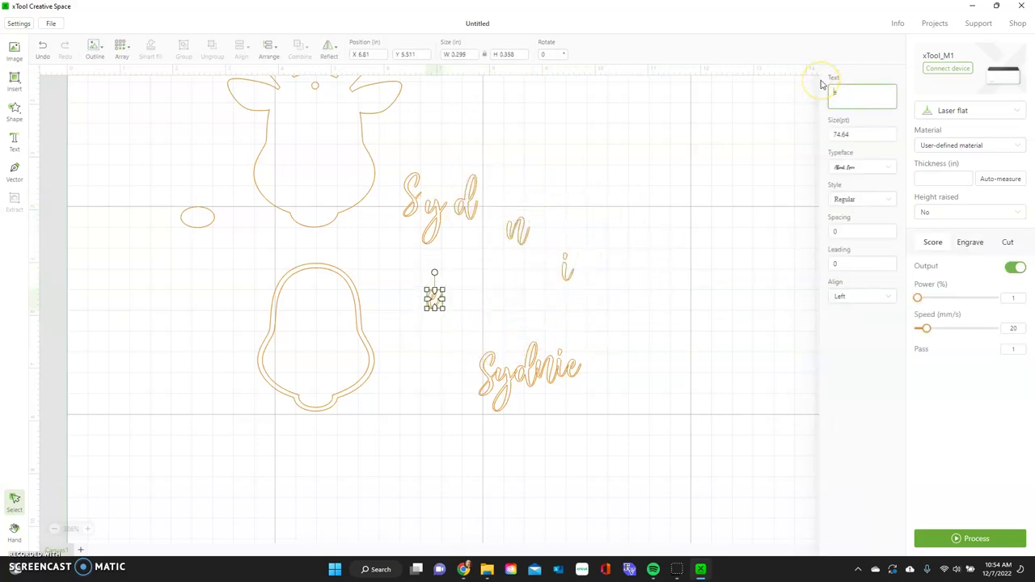
{"action": "left_click", "coordinate": [509, 383]}
{"action": "key", "text": "Delete"}
Step: Move the letter d against the y and the n against the d, nudging them until their strokes overlap
{"action": "left_click_drag", "start_coordinate": [440, 212], "coordinate": [460, 197]}
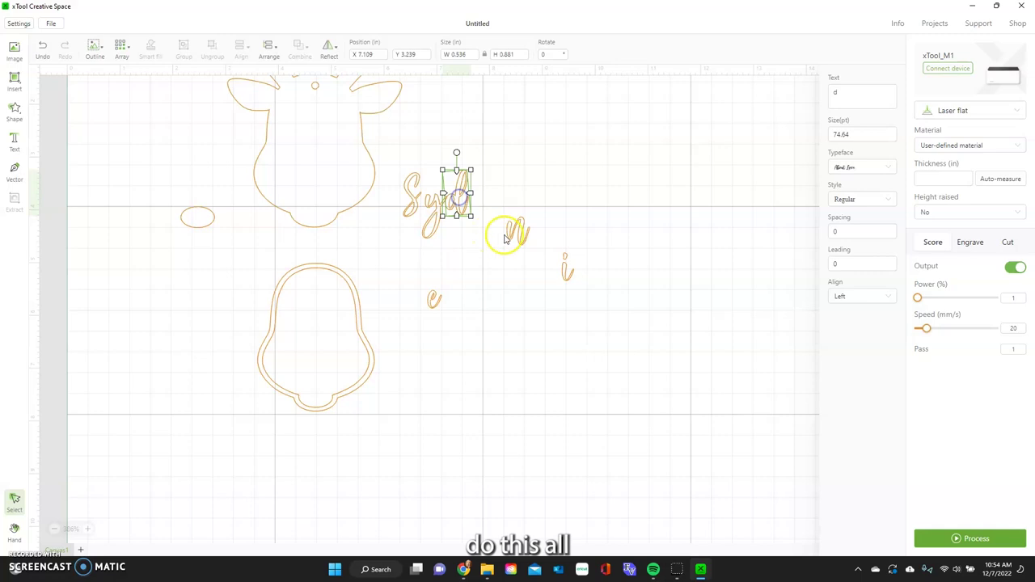
{"action": "left_click_drag", "start_coordinate": [519, 227], "coordinate": [483, 200]}
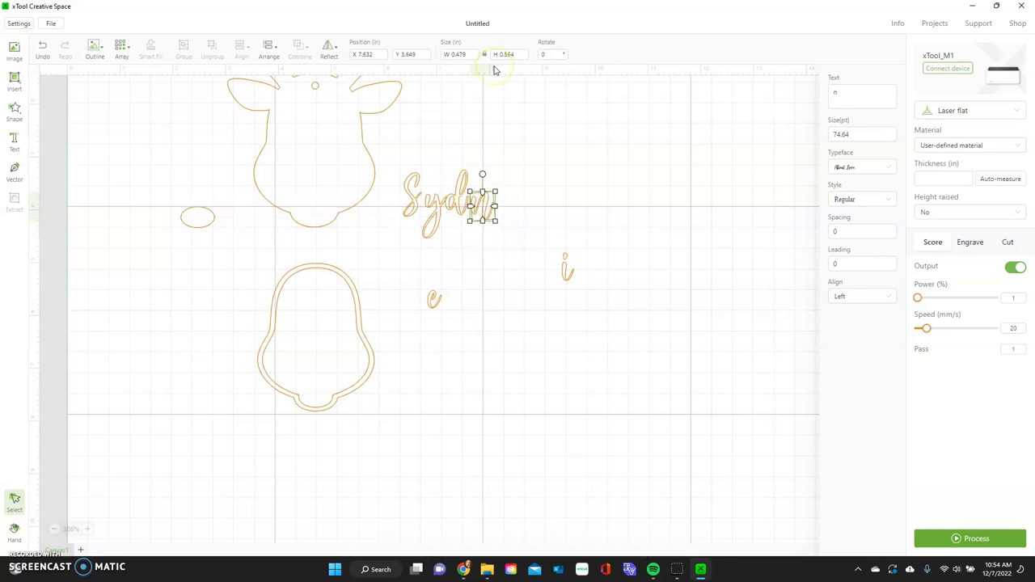
{"action": "key", "text": "Left"}
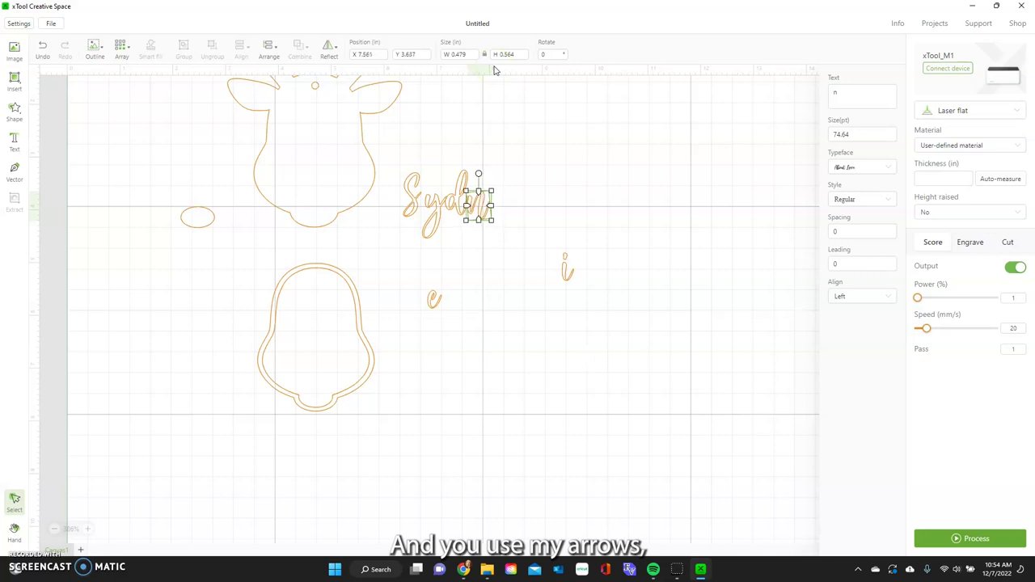
{"action": "key", "text": "Up"}
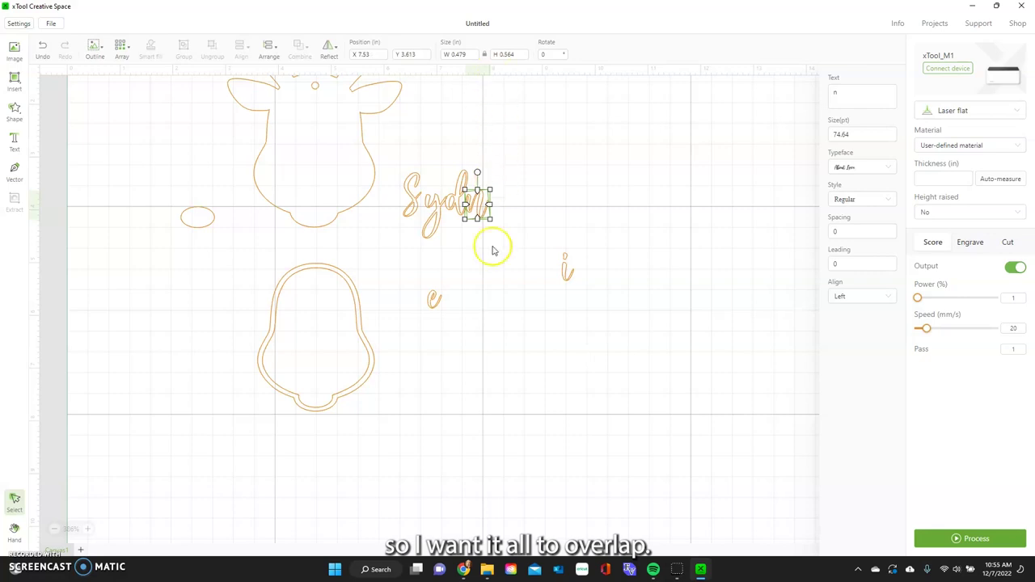
Step: Place the letters i and e after the n so that each overlaps the letter before it
{"action": "left_click_drag", "start_coordinate": [566, 271], "coordinate": [499, 213]}
{"action": "left_click", "coordinate": [535, 216]}
{"action": "left_click_drag", "start_coordinate": [440, 298], "coordinate": [504, 207]}
{"action": "left_click", "coordinate": [547, 206]}
{"action": "left_click", "coordinate": [497, 201]}
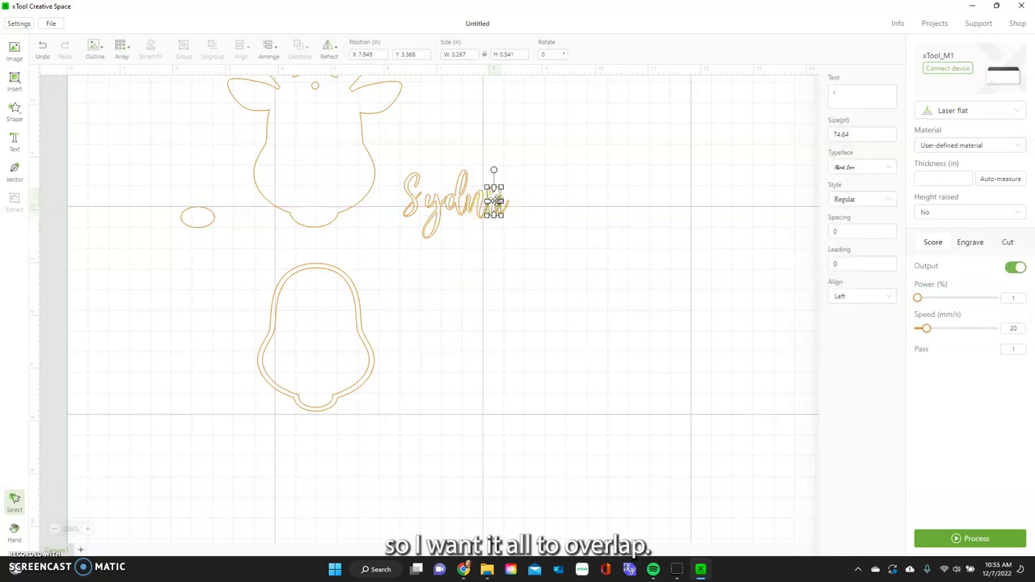
{"action": "left_click", "coordinate": [503, 259]}
{"action": "left_click", "coordinate": [490, 213]}
{"action": "left_click", "coordinate": [602, 225]}
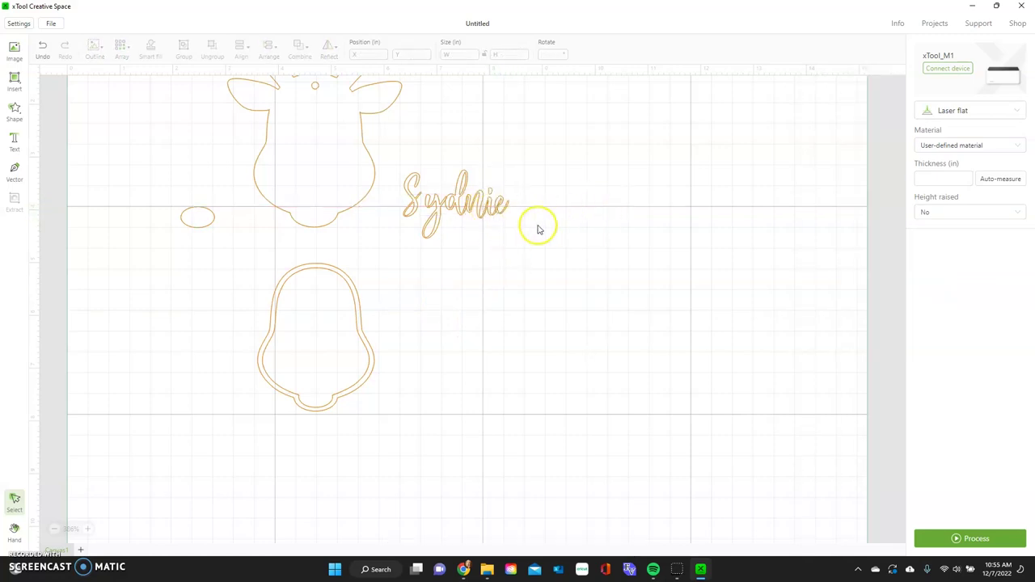
Step: Align the letters d, n, i and e along their bottom edges
{"action": "left_click_drag", "start_coordinate": [531, 226], "coordinate": [453, 152]}
{"action": "left_click", "coordinate": [239, 53]}
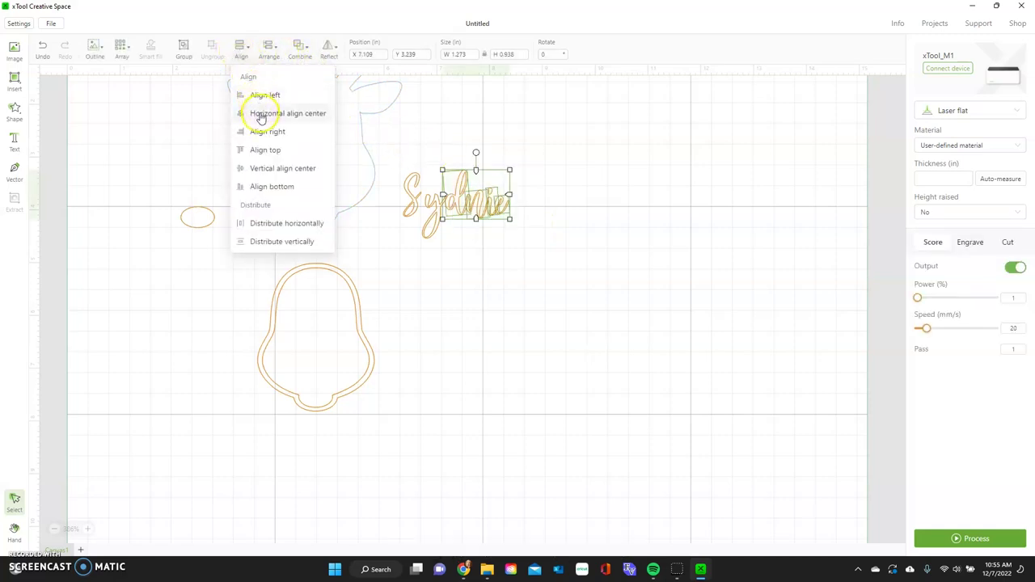
{"action": "left_click", "coordinate": [272, 186]}
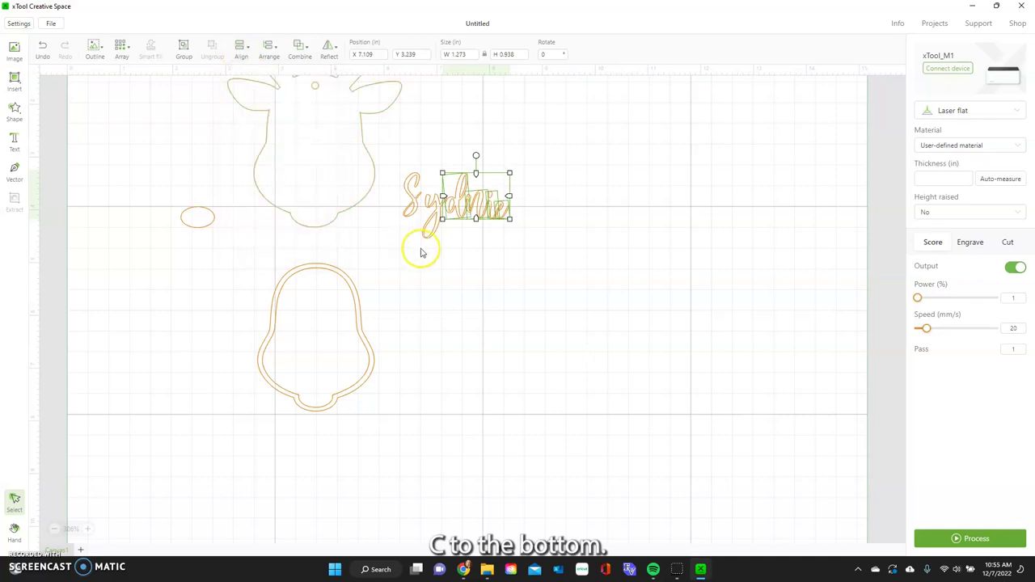
{"action": "left_click", "coordinate": [469, 262]}
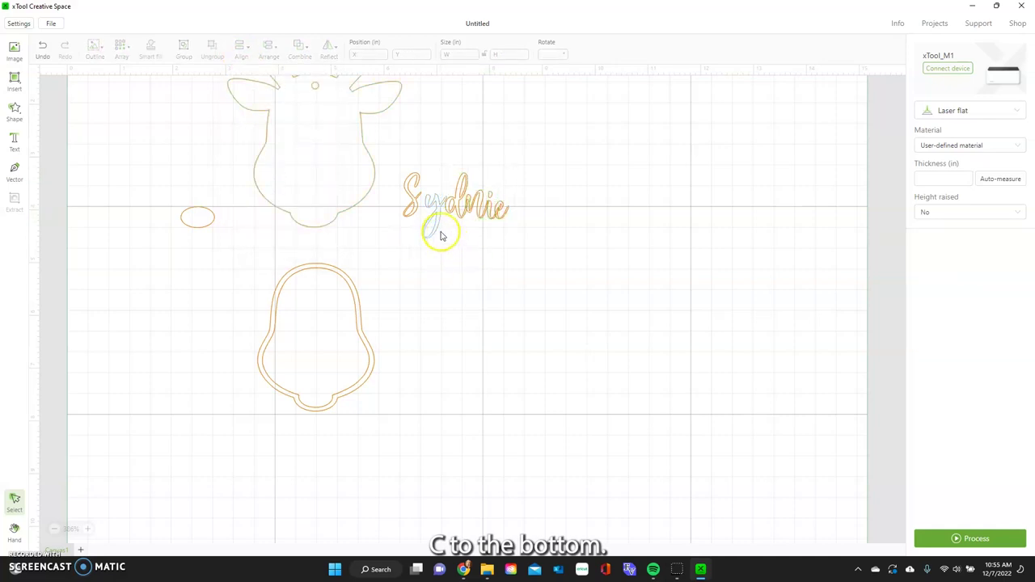
Step: Reposition the letter y so that it overlaps the start of the d
{"action": "left_click", "coordinate": [496, 210]}
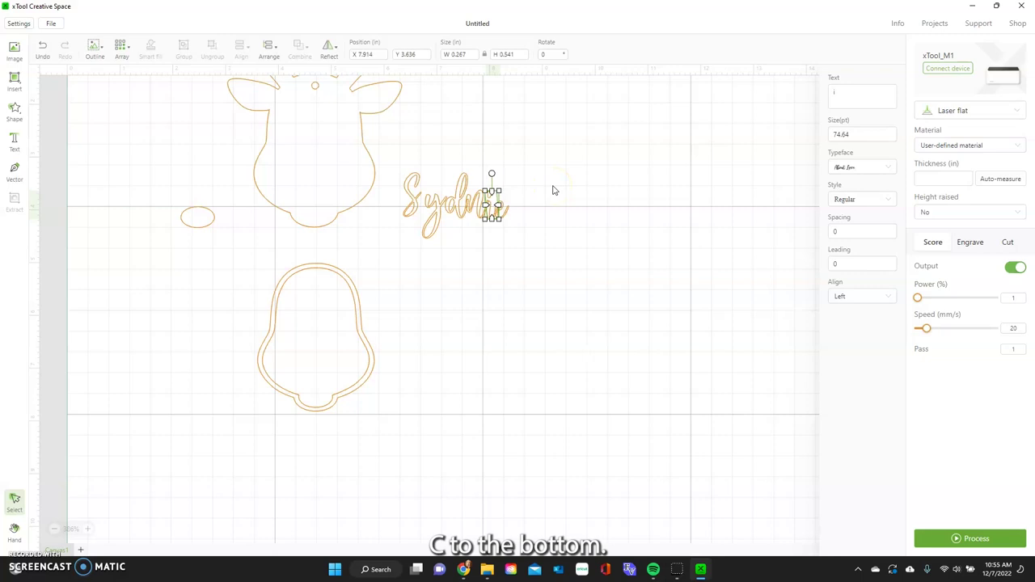
{"action": "left_click", "coordinate": [554, 190]}
{"action": "left_click", "coordinate": [482, 212]}
{"action": "left_click", "coordinate": [539, 189]}
{"action": "left_click_drag", "start_coordinate": [437, 220], "coordinate": [443, 223]}
{"action": "key", "text": "Left"}
{"action": "key", "text": "Left"}
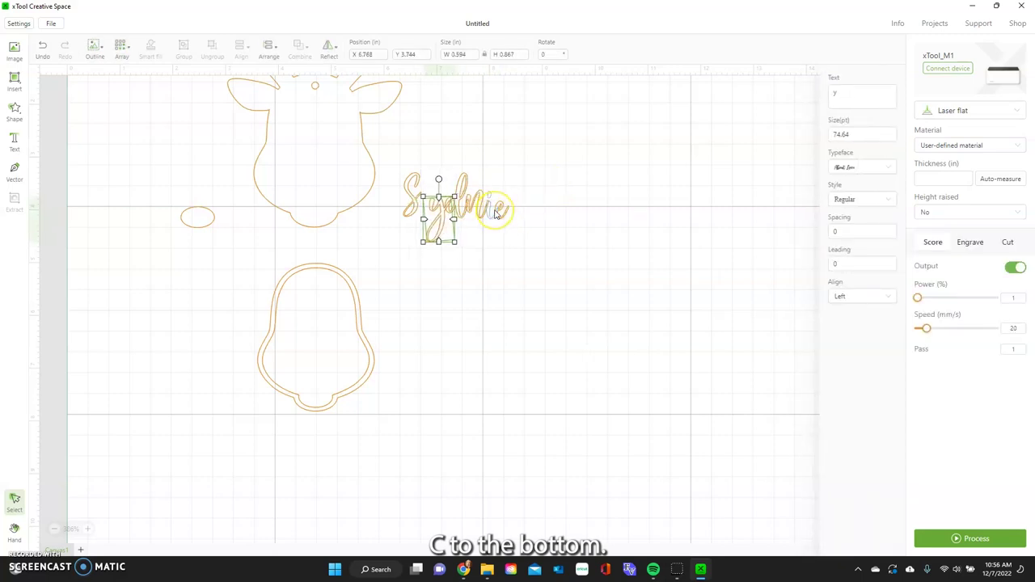
{"action": "left_click", "coordinate": [541, 171]}
Step: Enlarge the letter S to 85.69 pt and position it so that it overlaps the y
{"action": "left_click", "coordinate": [413, 212]}
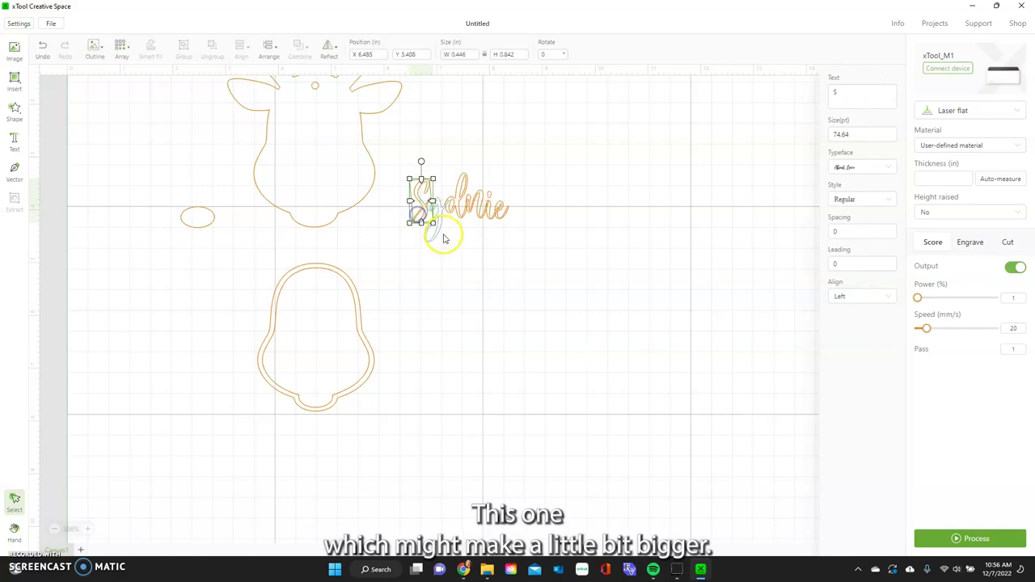
{"action": "left_click_drag", "start_coordinate": [434, 223], "coordinate": [421, 217]}
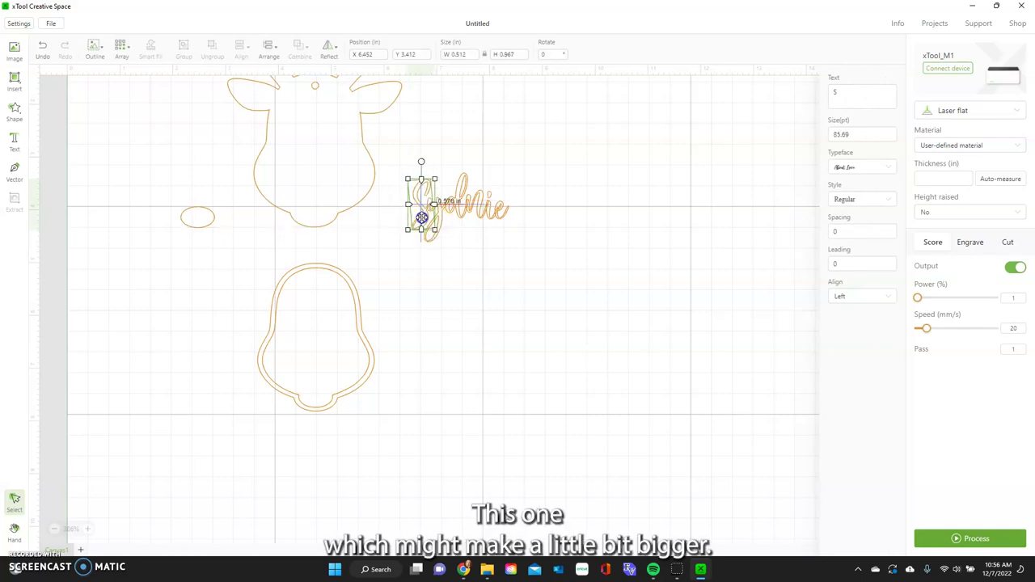
{"action": "key", "text": "Left"}
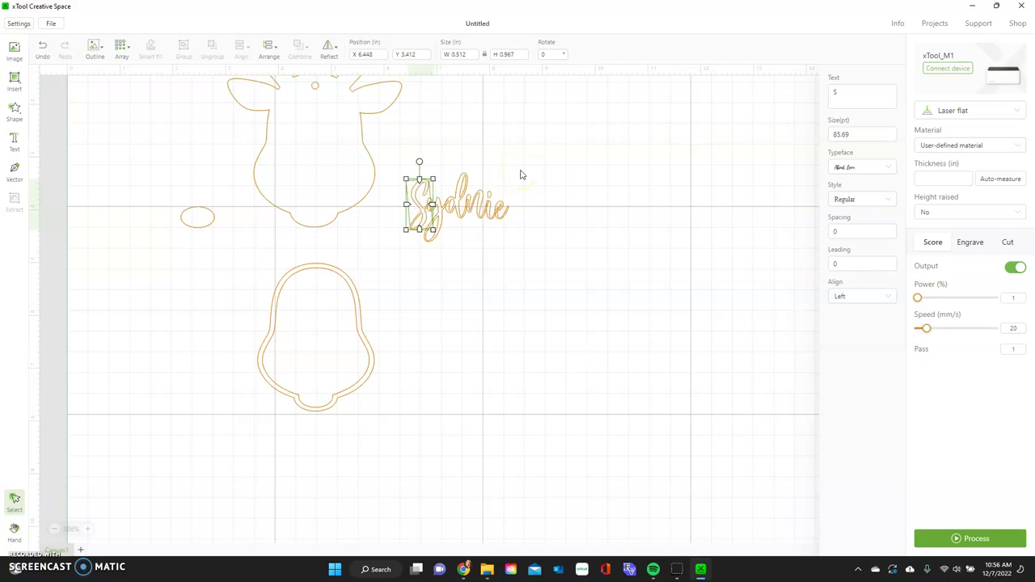
{"action": "left_click", "coordinate": [669, 264]}
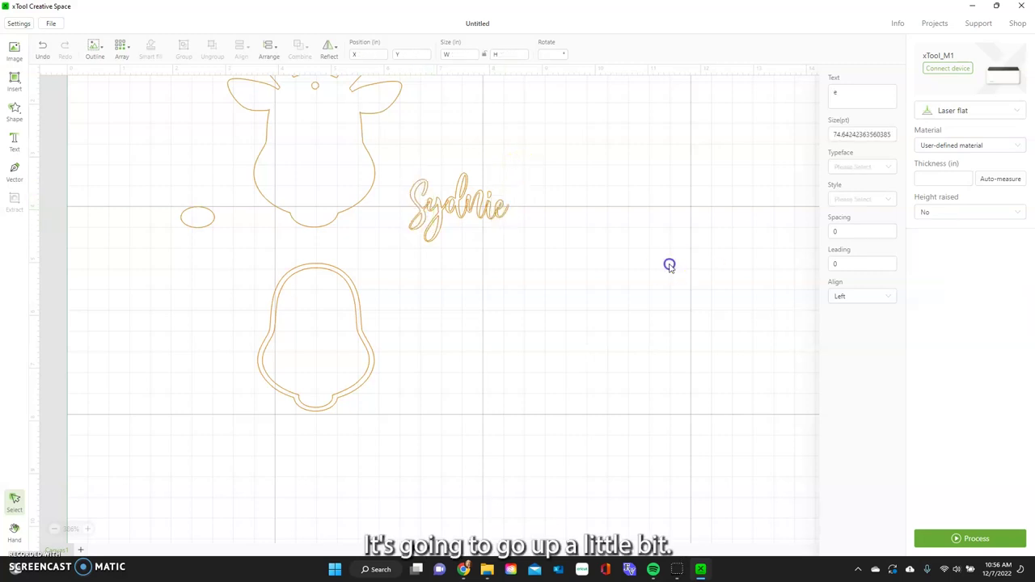
{"action": "left_click", "coordinate": [505, 211]}
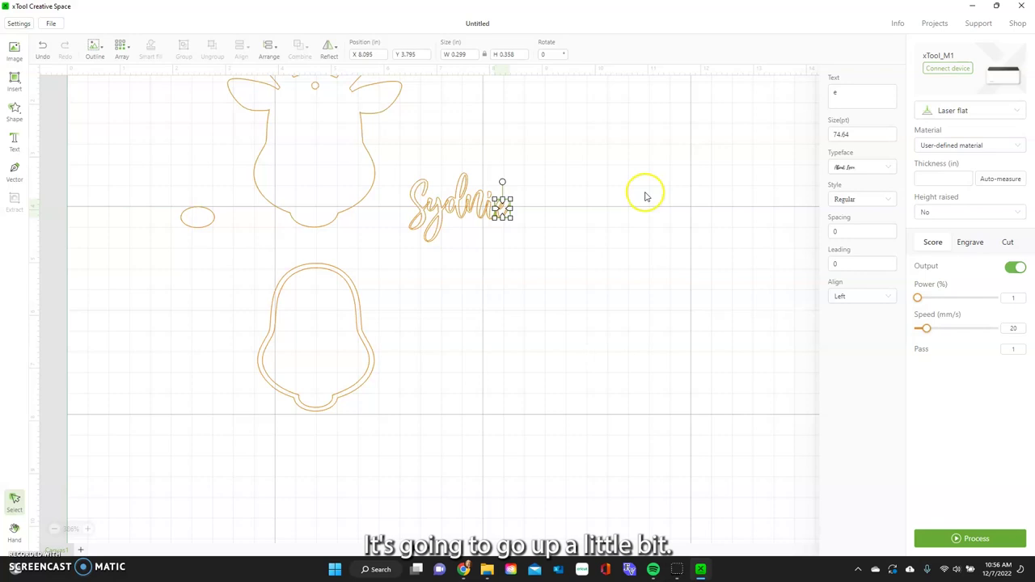
{"action": "left_click", "coordinate": [592, 228]}
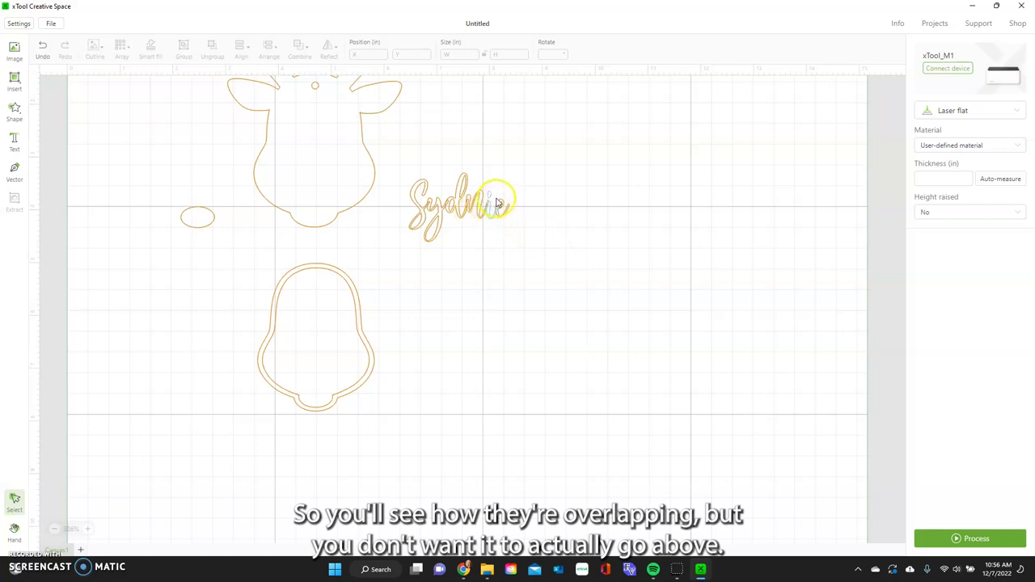
{"action": "left_click", "coordinate": [490, 208]}
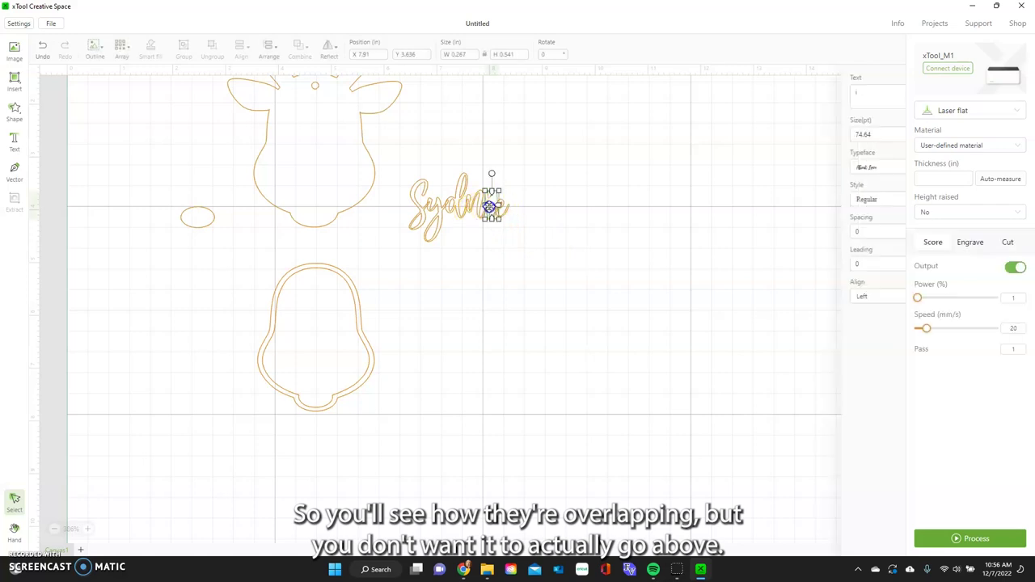
{"action": "left_click", "coordinate": [608, 185]}
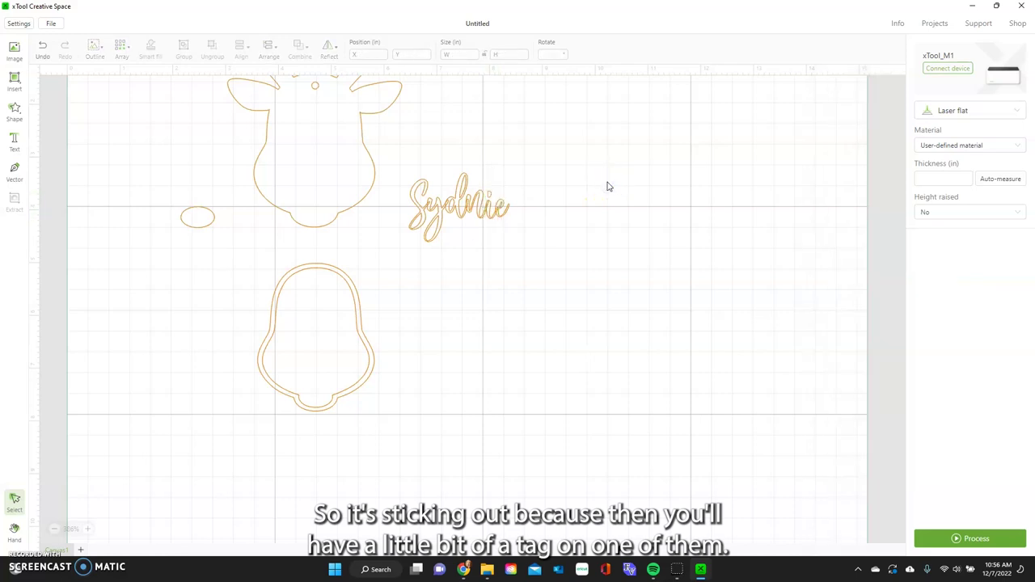
Step: Group all the letters of the name and move the group onto the wide lower part of the face frame
{"action": "left_click", "coordinate": [421, 168]}
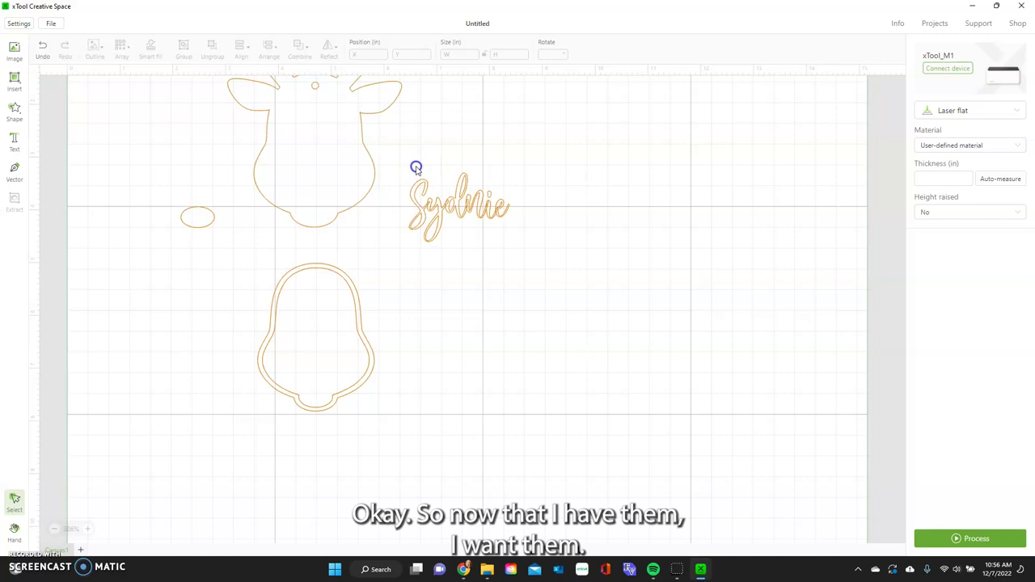
{"action": "left_click_drag", "start_coordinate": [410, 180], "coordinate": [512, 242]}
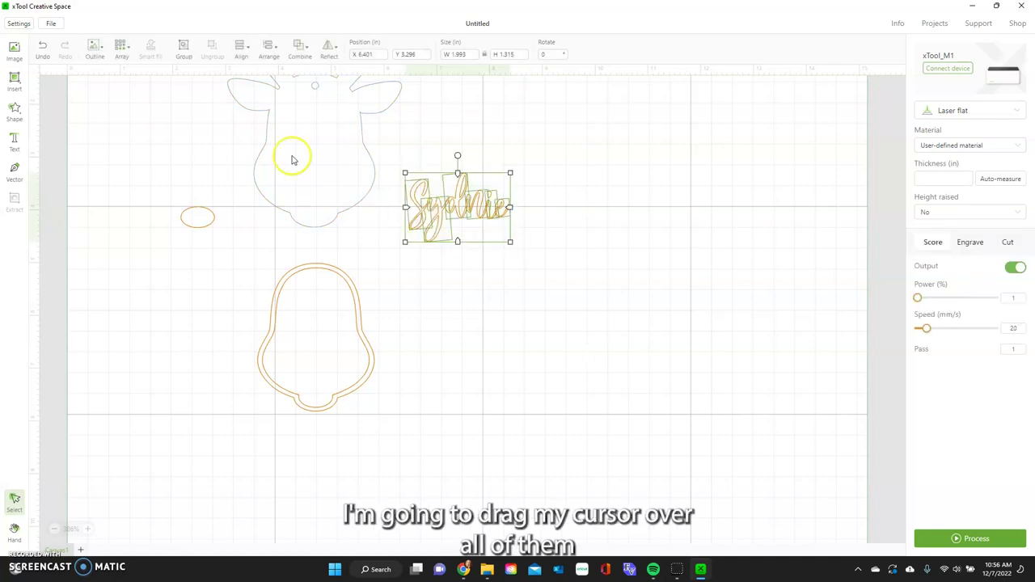
{"action": "left_click", "coordinate": [184, 49]}
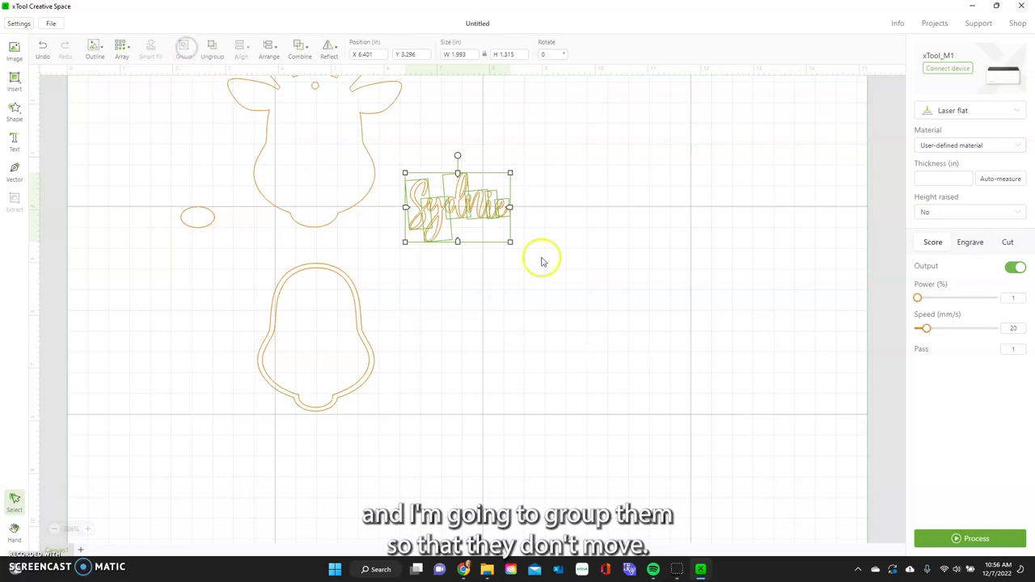
{"action": "left_click_drag", "start_coordinate": [484, 211], "coordinate": [344, 362]}
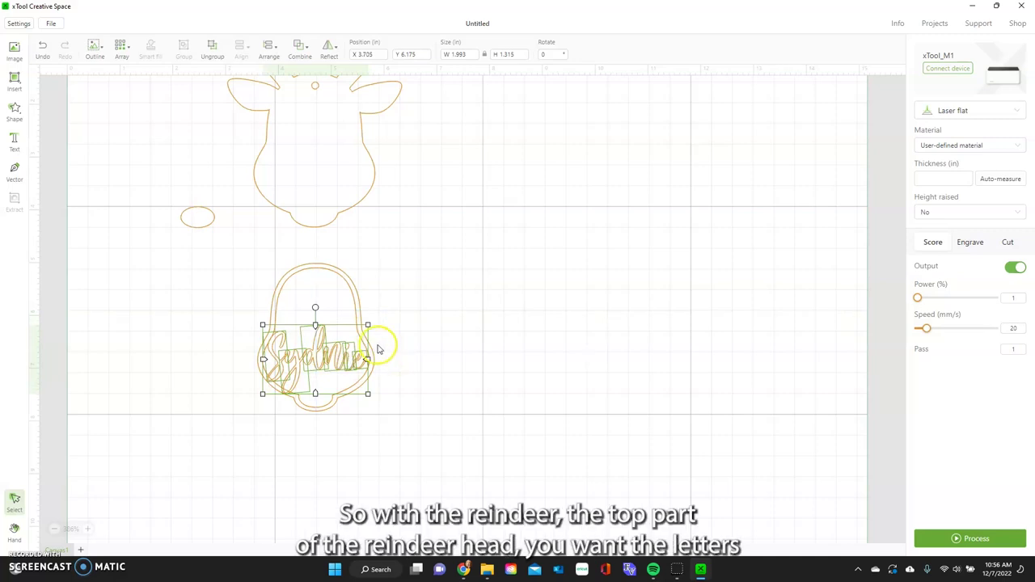
{"action": "left_click", "coordinate": [356, 304], "text": "shift"}
{"action": "left_click", "coordinate": [369, 368]}
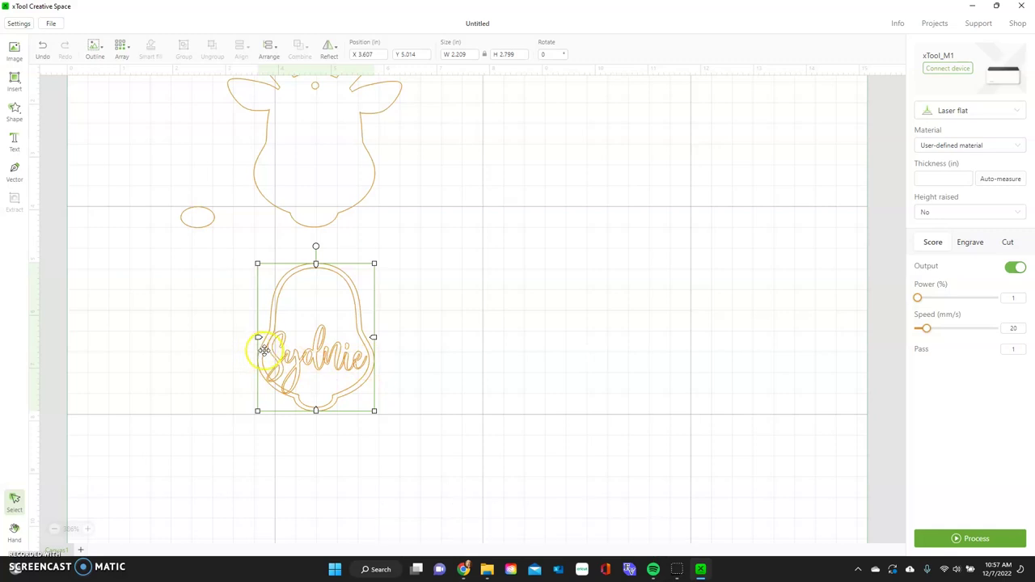
{"action": "left_click", "coordinate": [240, 354]}
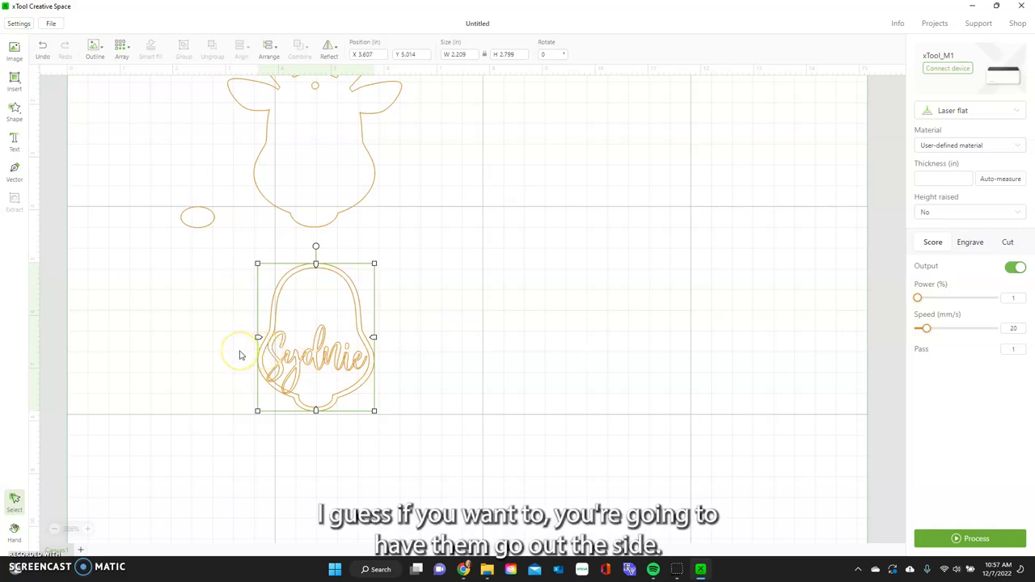
{"action": "left_click", "coordinate": [255, 342]}
{"action": "left_click", "coordinate": [363, 360]}
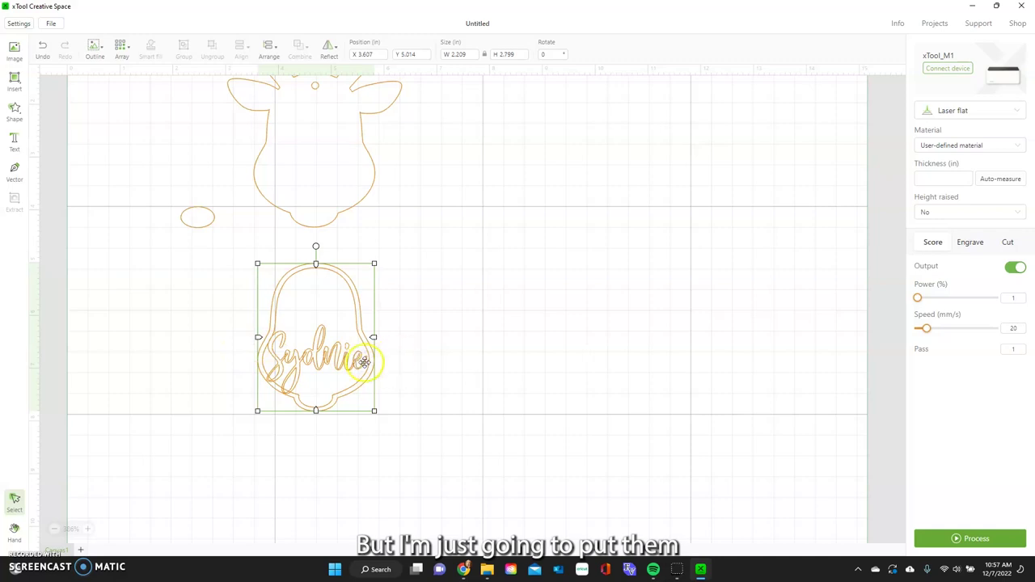
{"action": "left_click", "coordinate": [444, 348]}
Step: Unlock the proportions of the grouped name and stretch it to about 2.067 in wide to reach the frame's right side
{"action": "left_click_drag", "start_coordinate": [259, 381], "coordinate": [335, 364]}
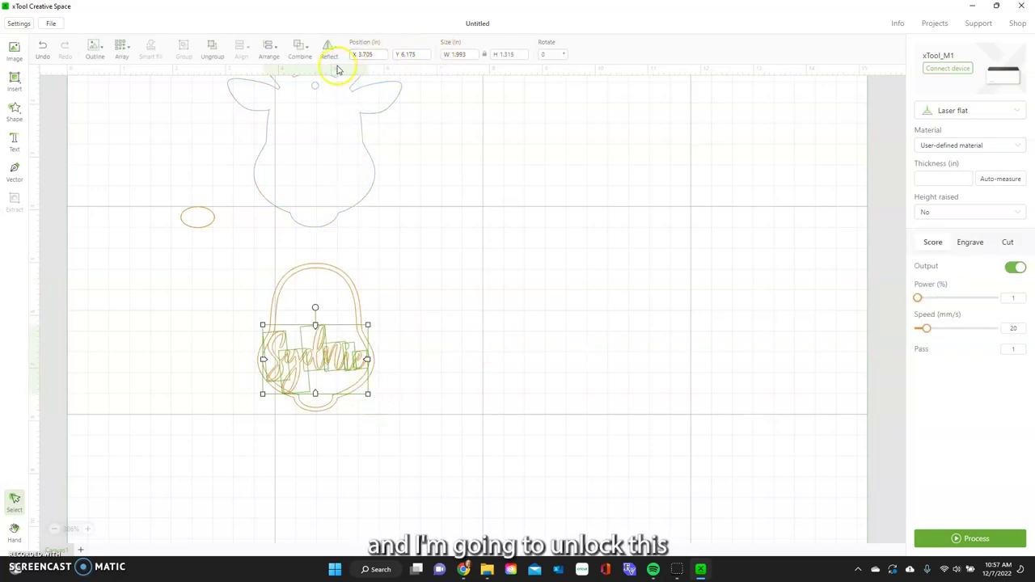
{"action": "left_click", "coordinate": [485, 55]}
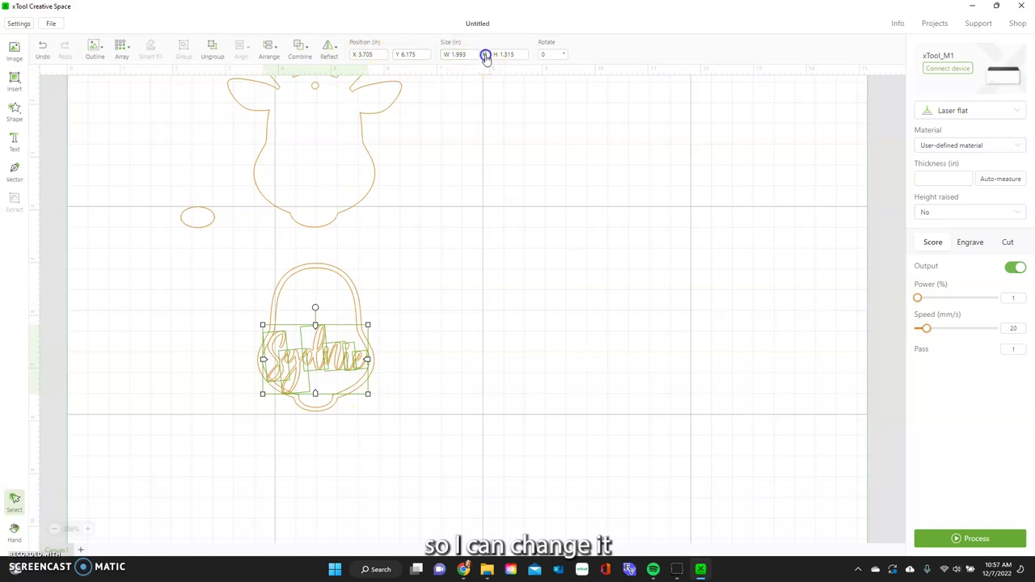
{"action": "left_click", "coordinate": [368, 359]}
{"action": "left_click_drag", "start_coordinate": [368, 358], "coordinate": [372, 359]}
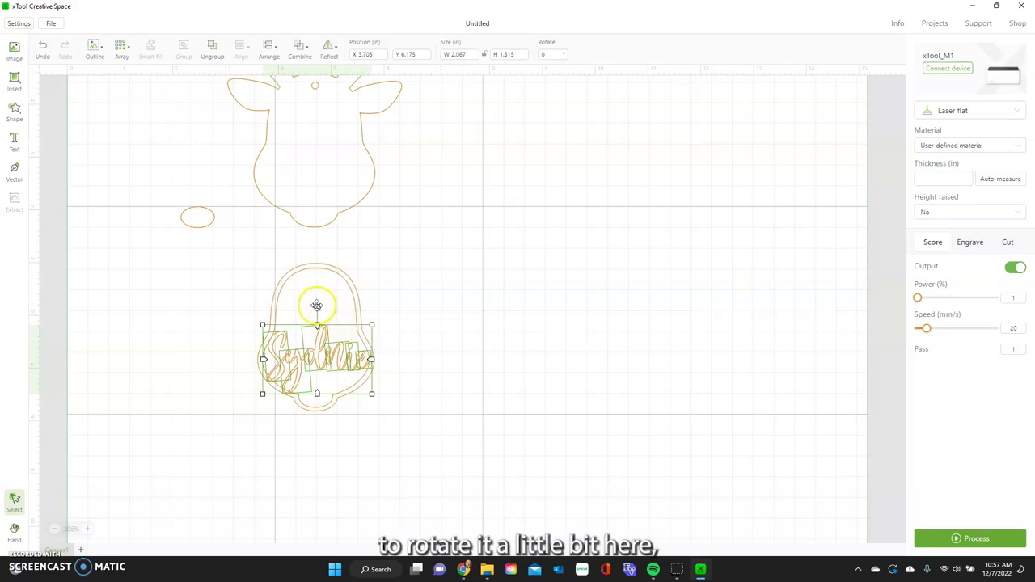
Step: Rotate the grouped name slightly counterclockwise and shift it up a little so that it overlaps both sides of the face frame
{"action": "left_click_drag", "start_coordinate": [316, 306], "coordinate": [314, 303]}
{"action": "left_click_drag", "start_coordinate": [333, 358], "coordinate": [333, 355]}
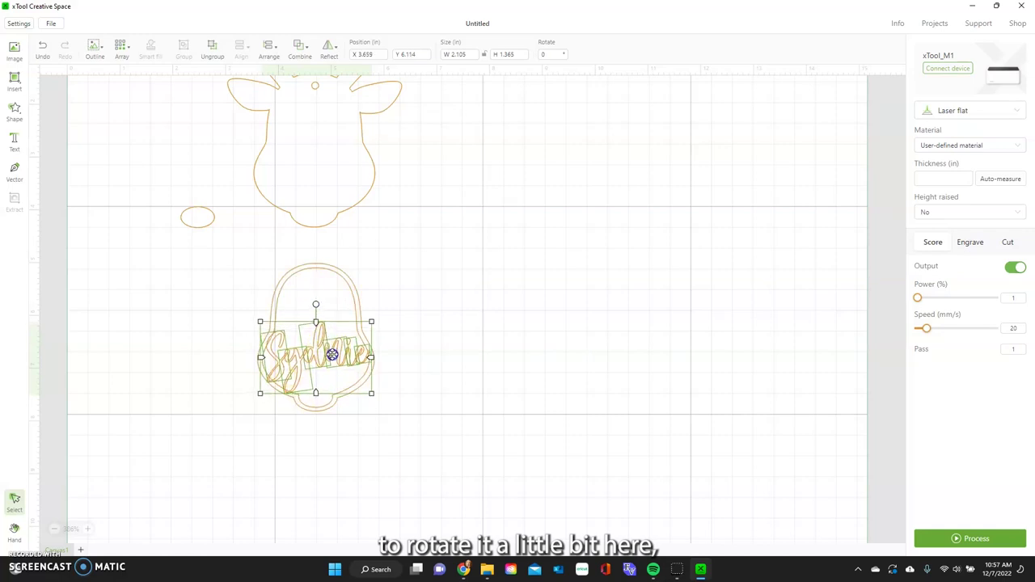
{"action": "left_click", "coordinate": [293, 385]}
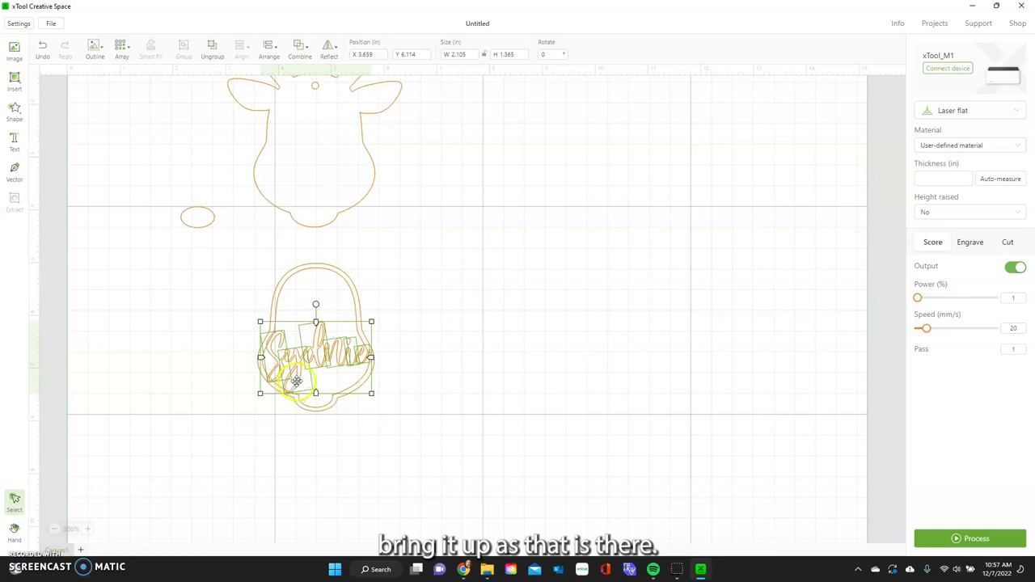
{"action": "left_click", "coordinate": [410, 346]}
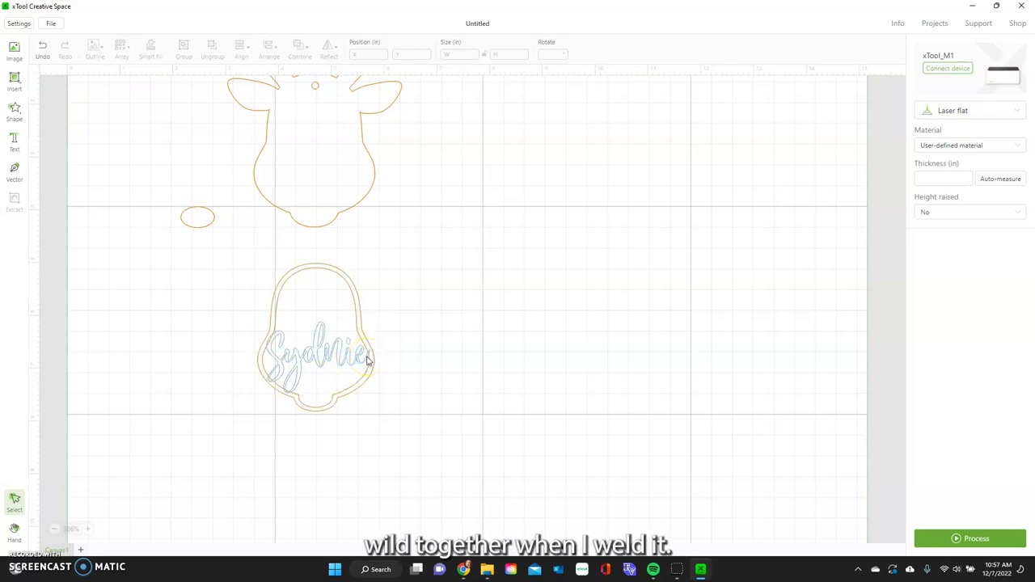
Step: Test the oval nose over the bottom of the face frame to check its clearance from the name, and move it back aside
{"action": "left_click", "coordinate": [185, 216]}
{"action": "left_click_drag", "start_coordinate": [193, 260], "coordinate": [315, 404]}
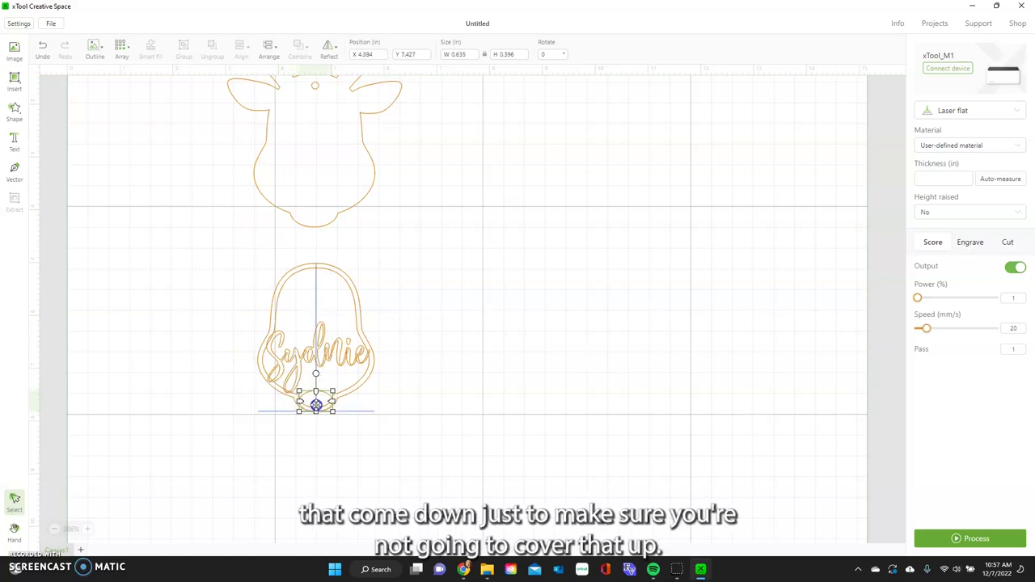
{"action": "left_click_drag", "start_coordinate": [316, 403], "coordinate": [204, 245]}
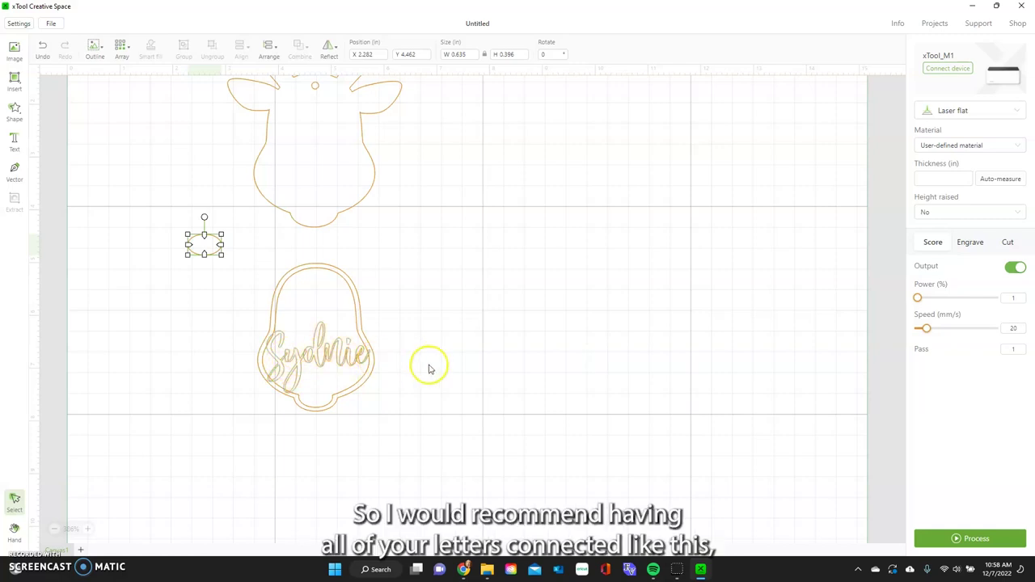
Step: Unite the name and the face frame into one continuous cut outline
{"action": "left_click_drag", "start_coordinate": [241, 326], "coordinate": [386, 397]}
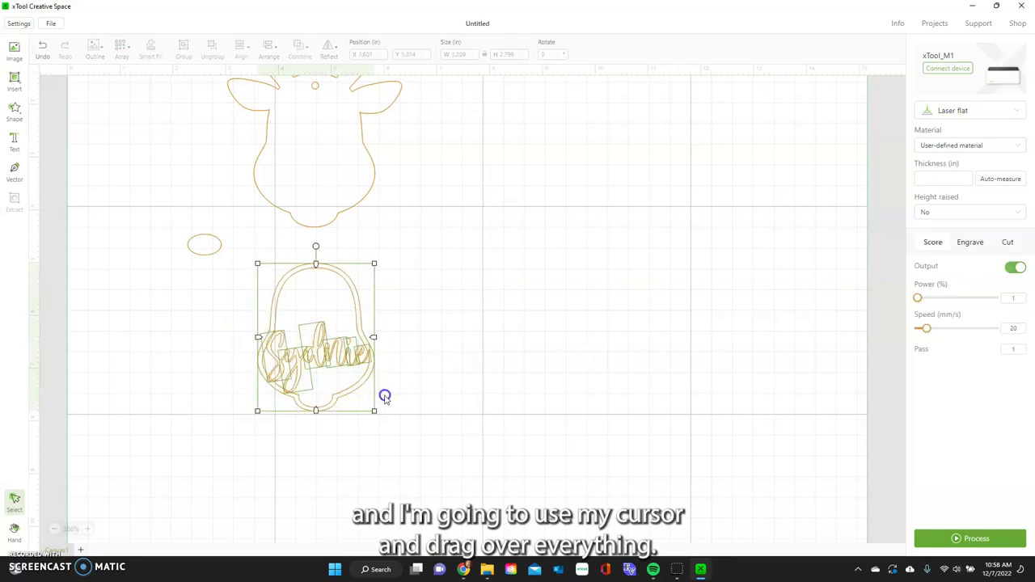
{"action": "left_click", "coordinate": [298, 46]}
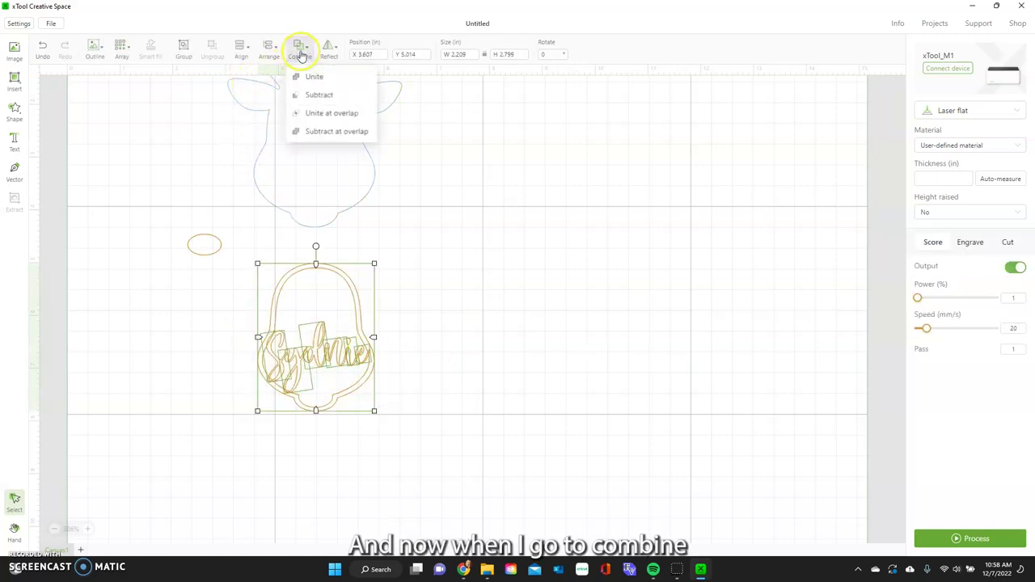
{"action": "left_click", "coordinate": [314, 79]}
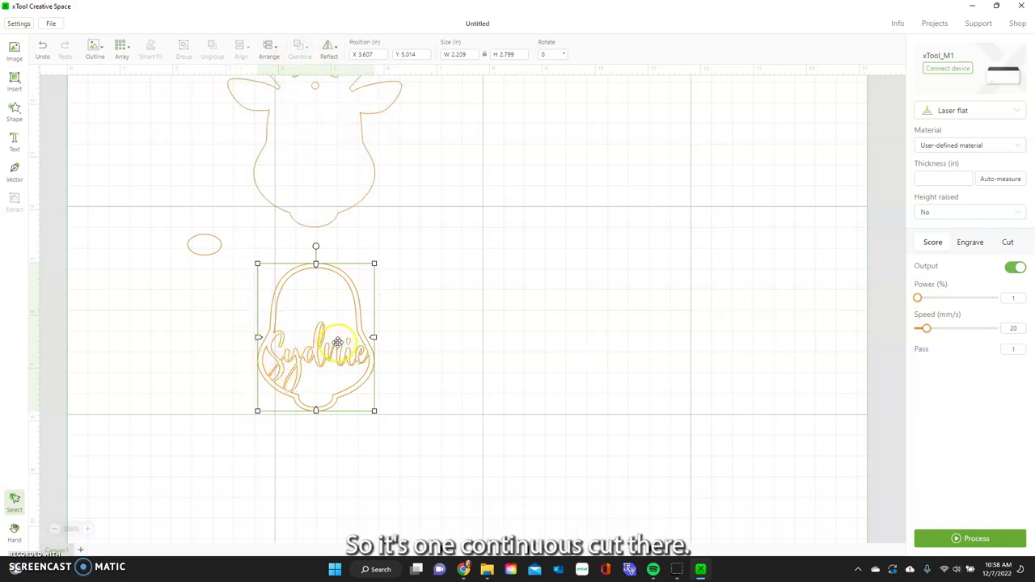
Step: Place the united face frame to the left of the reindeer head and shift the head to about X 3.06, Y 0.353 in
{"action": "scroll", "coordinate": [401, 370], "scroll_direction": "up", "scroll_amount": 3}
{"action": "left_click_drag", "start_coordinate": [340, 411], "coordinate": [169, 224]}
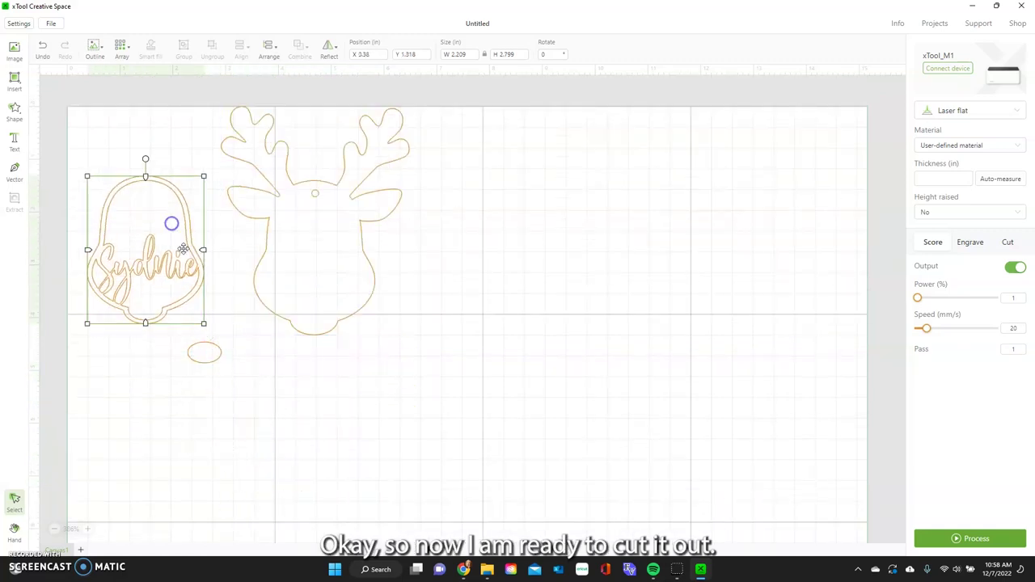
{"action": "left_click_drag", "start_coordinate": [293, 293], "coordinate": [300, 302]}
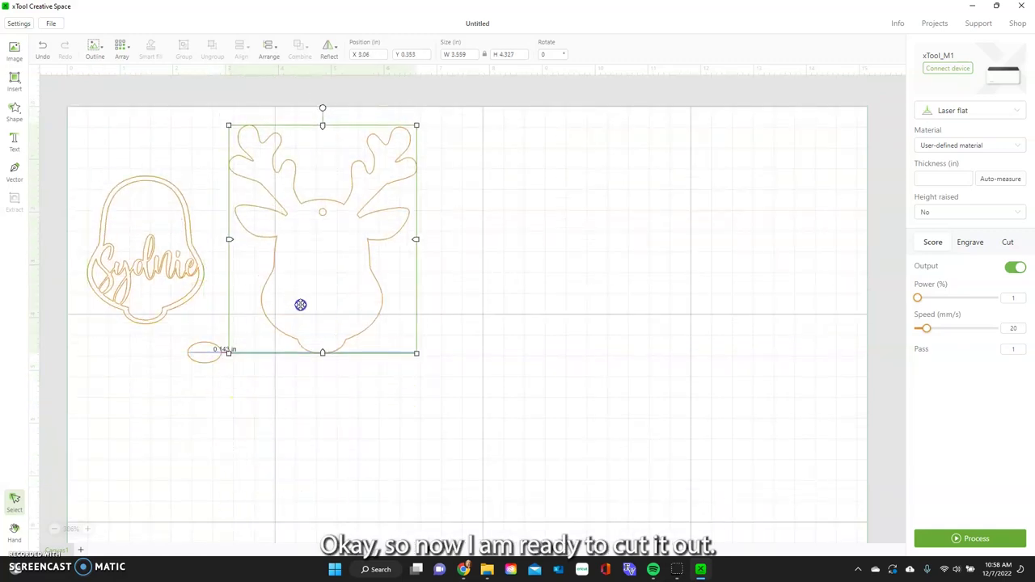
Step: Set the material to 3mm Pine Plywood and the raised height to Triangular prism
{"action": "left_click", "coordinate": [988, 145]}
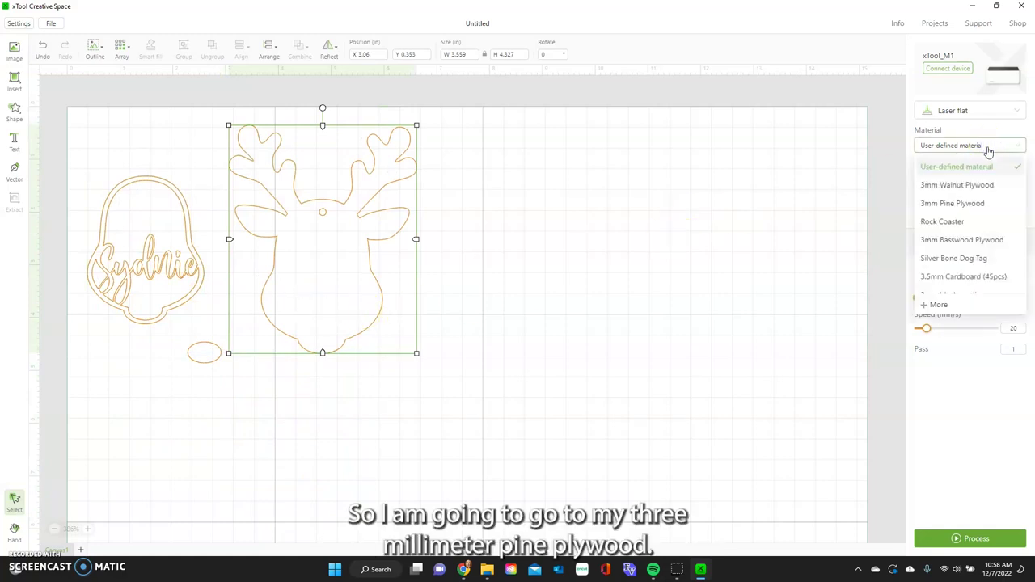
{"action": "left_click", "coordinate": [977, 204]}
{"action": "left_click", "coordinate": [970, 211]}
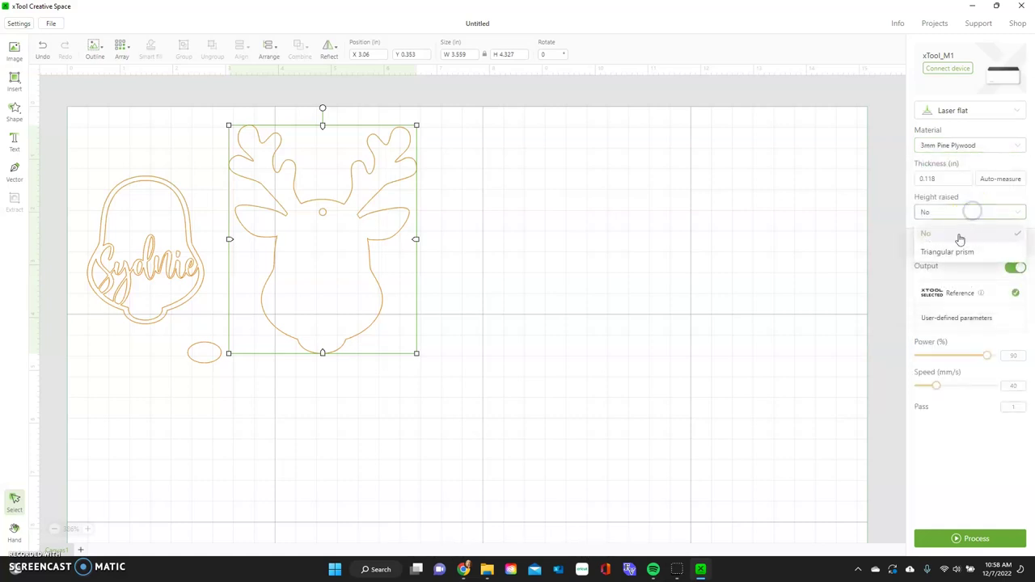
{"action": "left_click", "coordinate": [948, 252]}
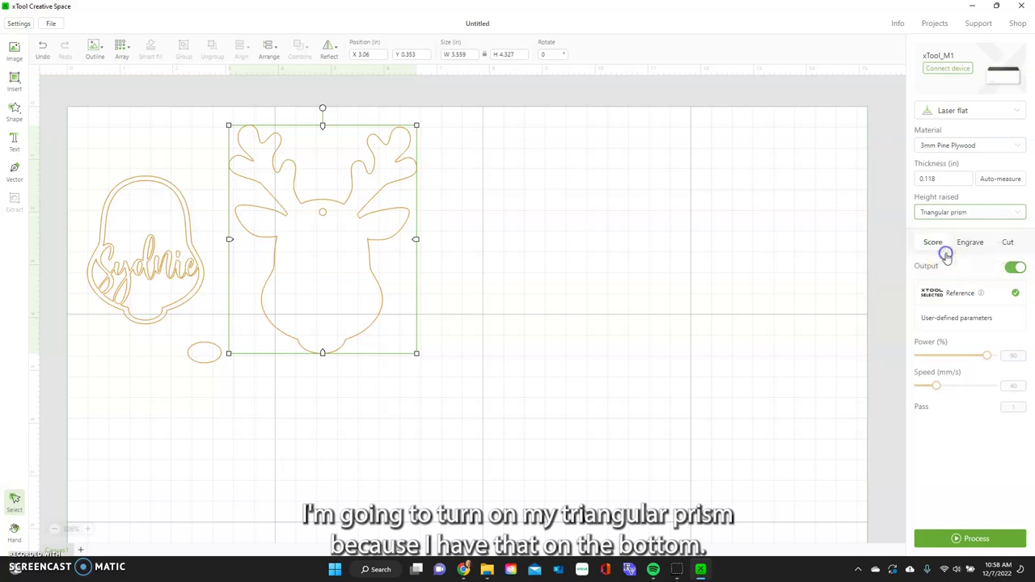
Step: Change the reindeer head, the face frame with the name and the oval nose to Cut processing
{"action": "left_click", "coordinate": [1009, 247]}
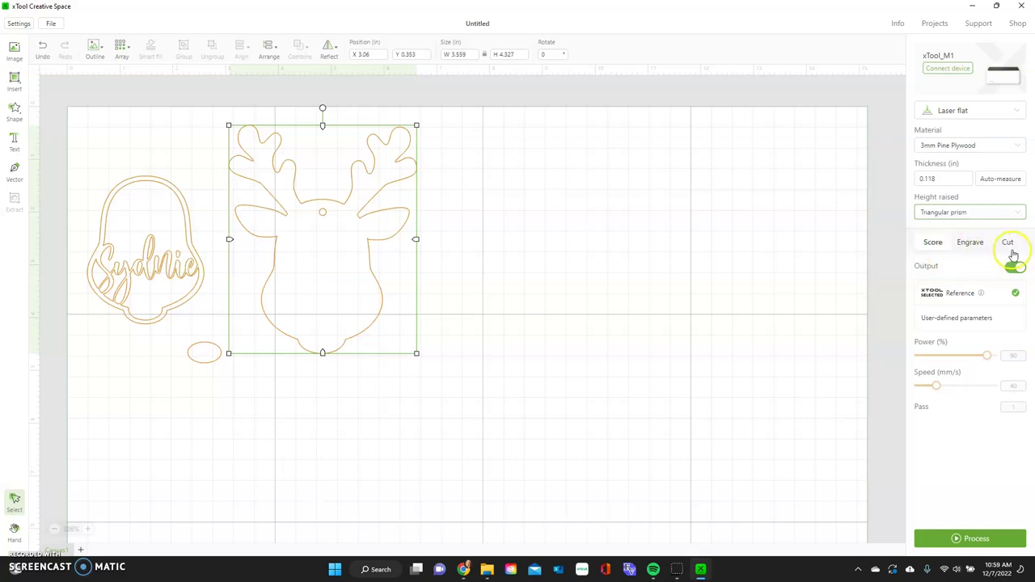
{"action": "left_click", "coordinate": [1009, 245]}
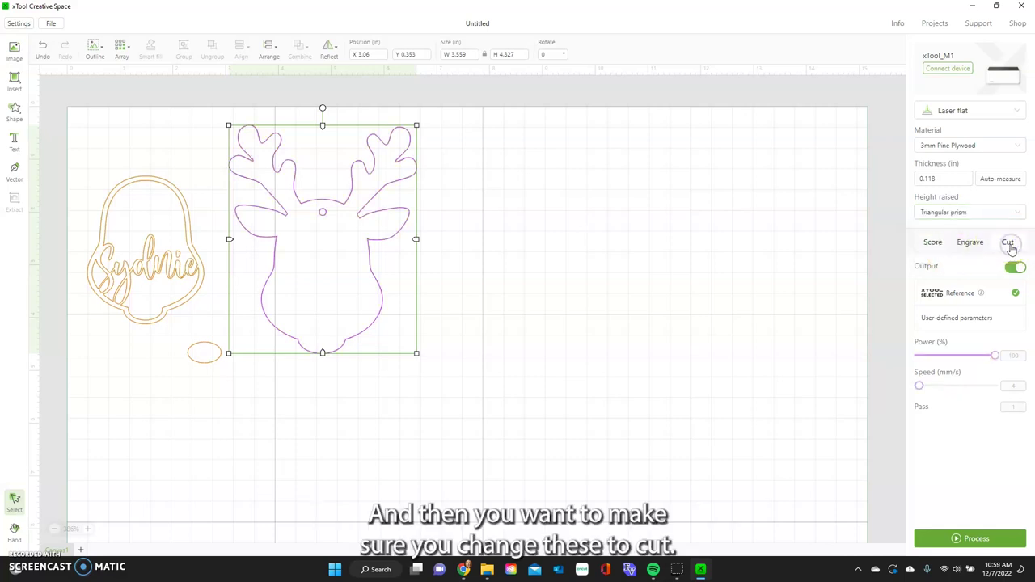
{"action": "left_click", "coordinate": [118, 272]}
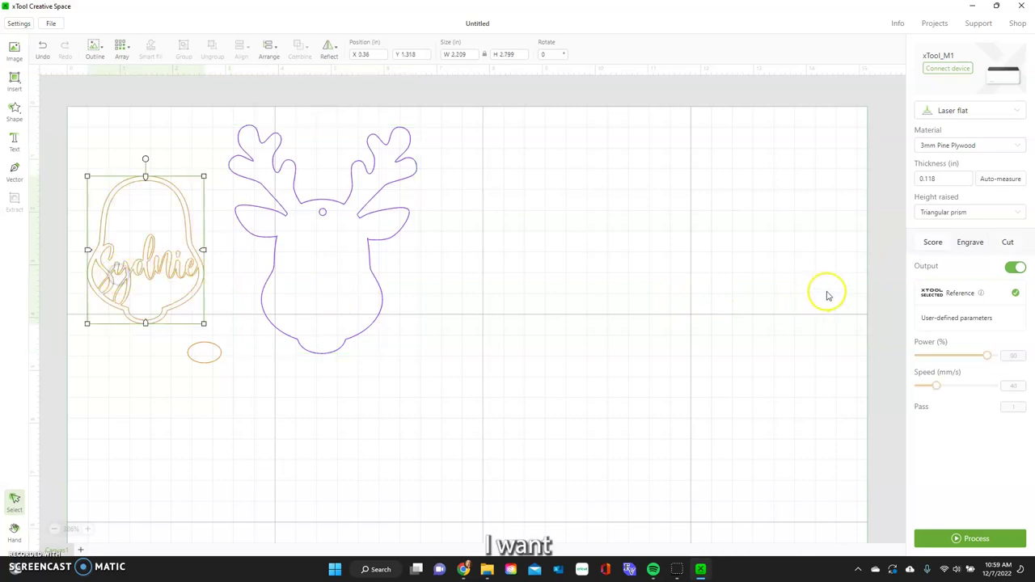
{"action": "left_click", "coordinate": [1009, 243]}
{"action": "left_click", "coordinate": [204, 344]}
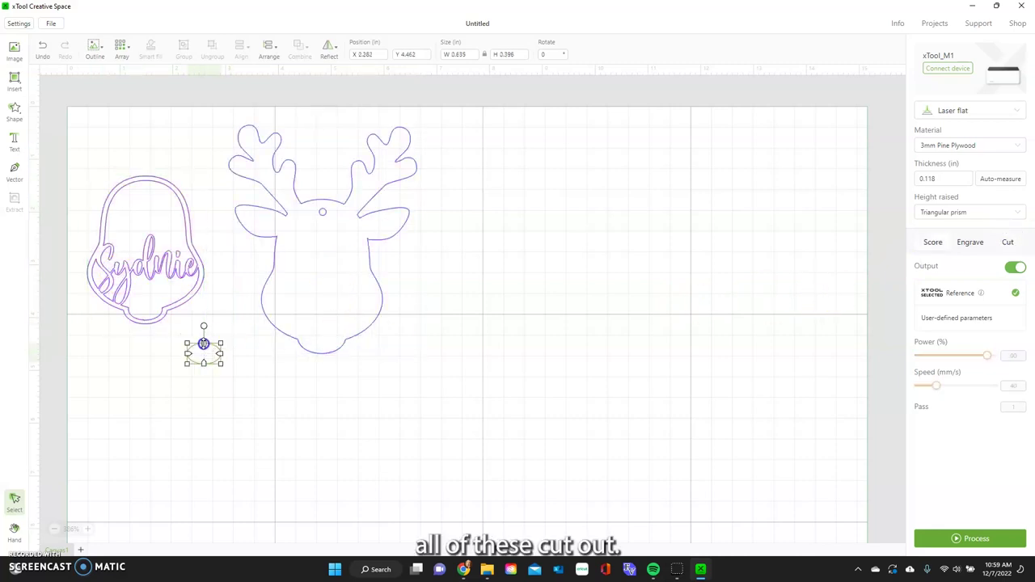
{"action": "left_click", "coordinate": [1008, 244]}
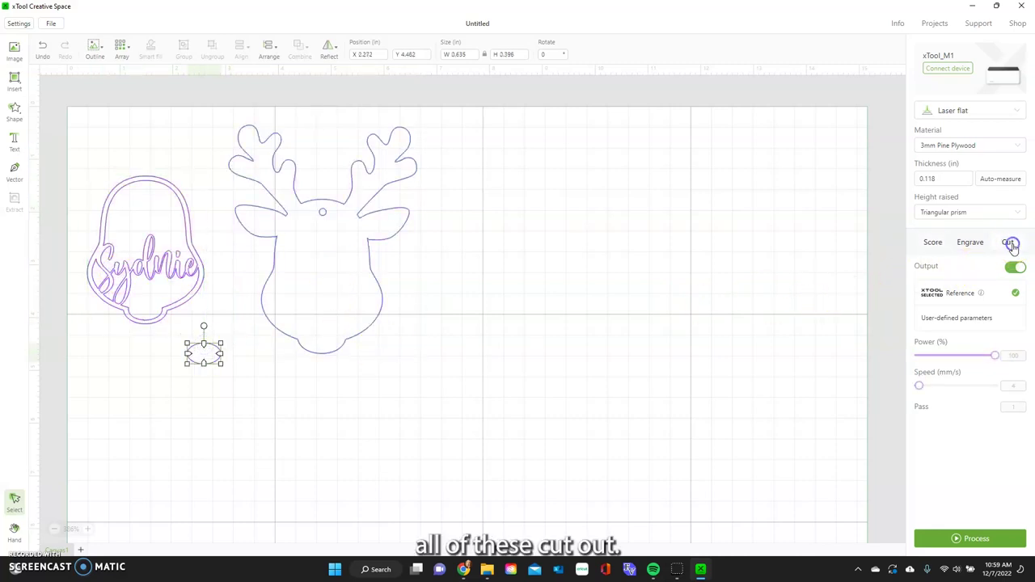
{"action": "left_click", "coordinate": [256, 374]}
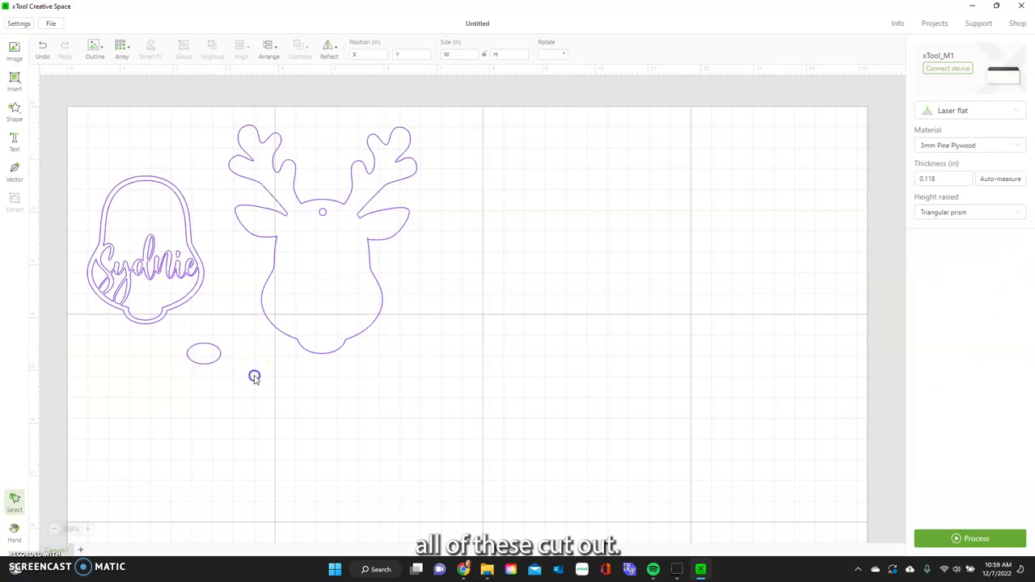
Step: Move the reindeer head to the right and shift the face frame clear of the burnt openings in the plywood
{"action": "left_click", "coordinate": [200, 286]}
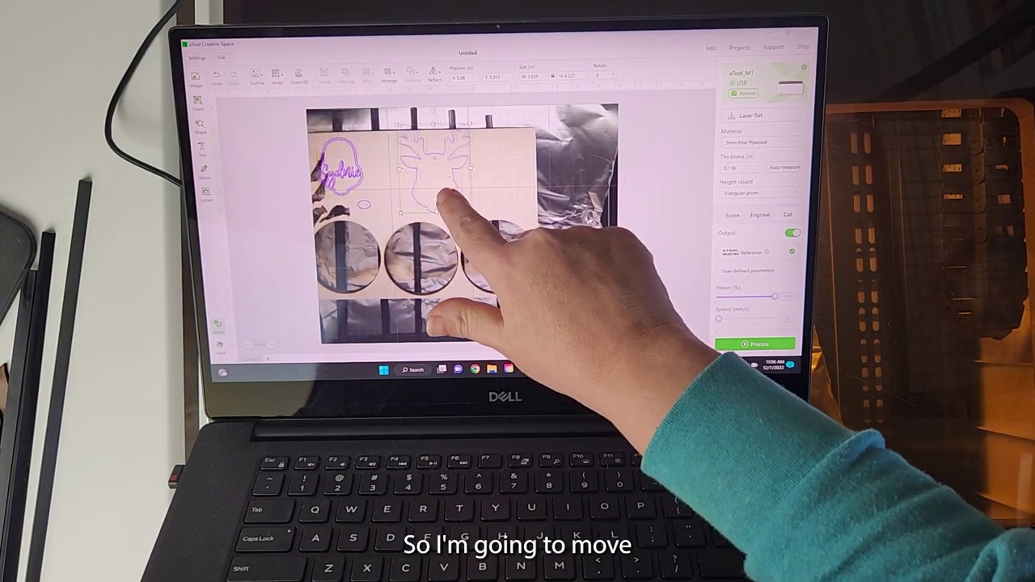
{"action": "left_click", "coordinate": [348, 174]}
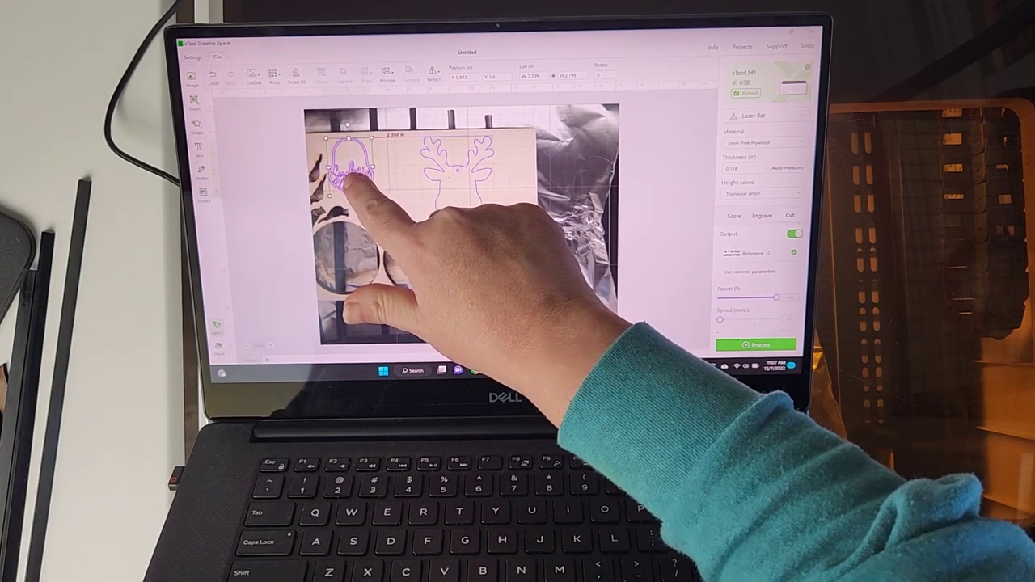
{"action": "left_click", "coordinate": [363, 209]}
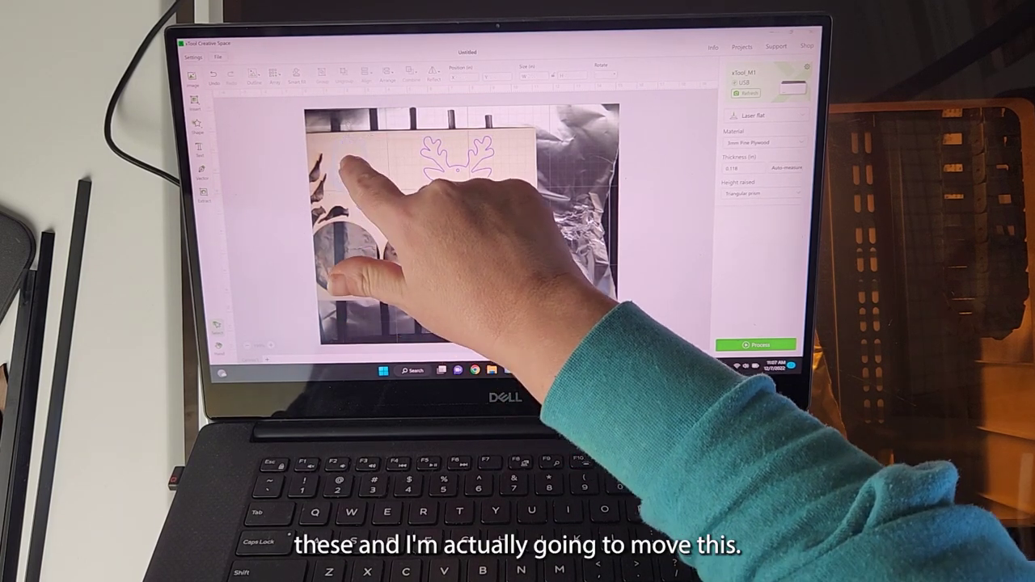
Step: Move the oval nose into the open area of the face frame above the name to save material
{"action": "left_click", "coordinate": [348, 161]}
{"action": "left_click", "coordinate": [389, 196]}
{"action": "left_click", "coordinate": [361, 206]}
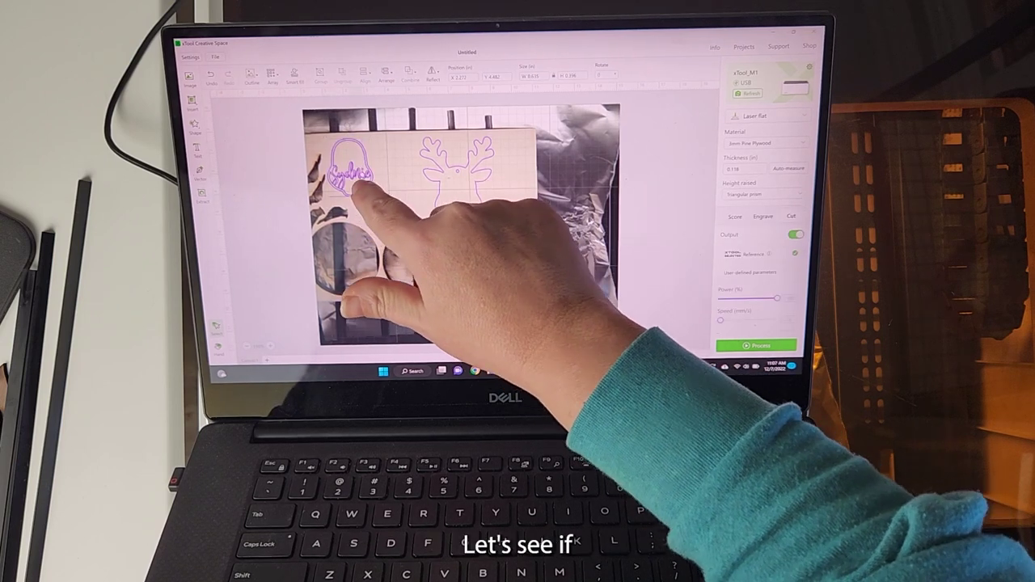
{"action": "left_click_drag", "start_coordinate": [360, 189], "coordinate": [353, 164]}
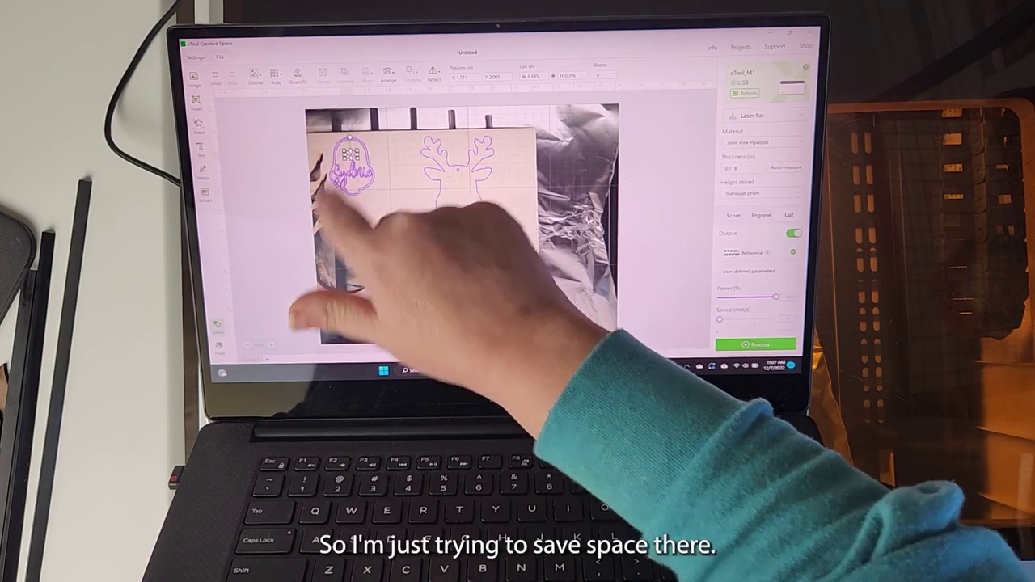
Step: Move the reindeer head close beside the face frame, above the round cut-outs in the plywood
{"action": "left_click_drag", "start_coordinate": [452, 212], "coordinate": [407, 209]}
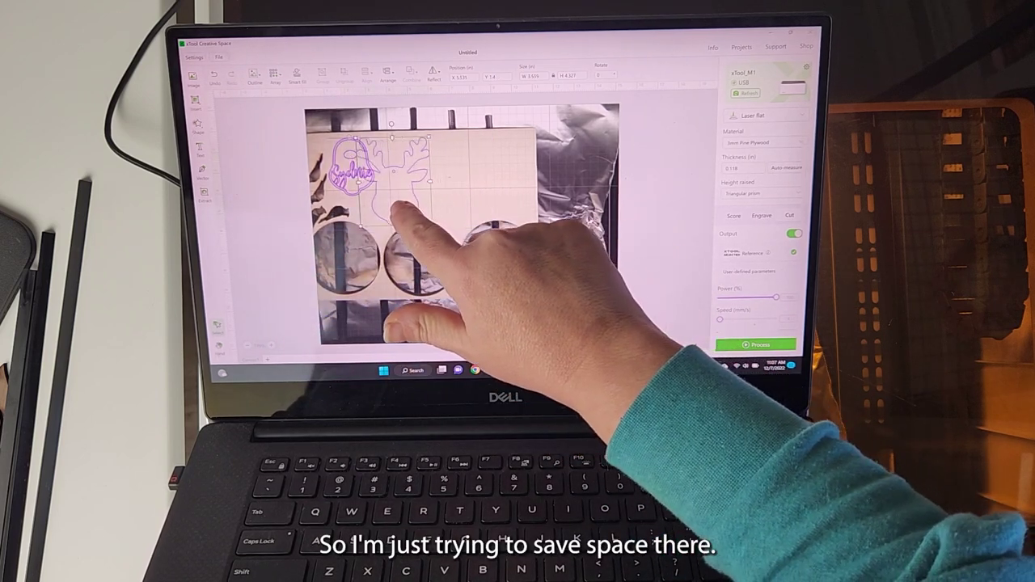
{"action": "left_click_drag", "start_coordinate": [391, 132], "coordinate": [415, 129]}
{"action": "left_click_drag", "start_coordinate": [416, 199], "coordinate": [419, 191]}
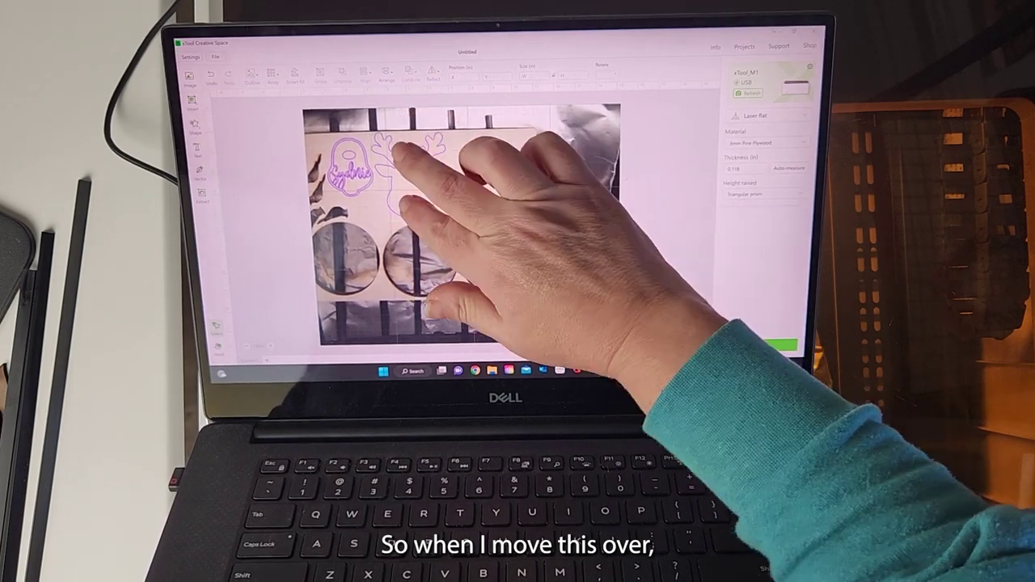
{"action": "scroll", "coordinate": [408, 203], "scroll_direction": "up", "scroll_amount": 1}
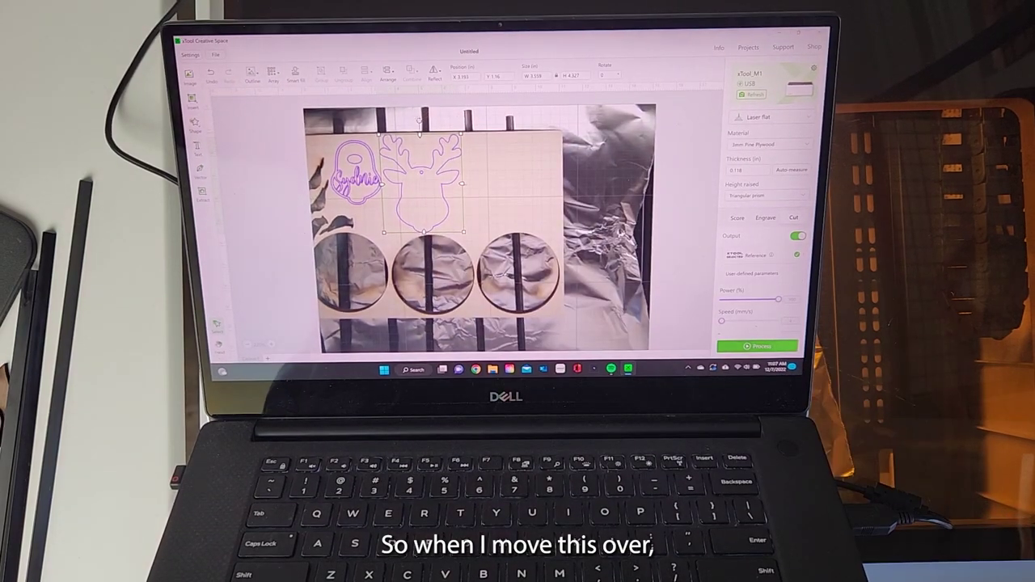
Step: Rotate the reindeer head clockwise and shift it so that it nests between the face frame and the round cut-outs
{"action": "left_click_drag", "start_coordinate": [420, 120], "coordinate": [453, 128]}
{"action": "left_click_drag", "start_coordinate": [420, 177], "coordinate": [389, 198]}
{"action": "left_click", "coordinate": [450, 121]}
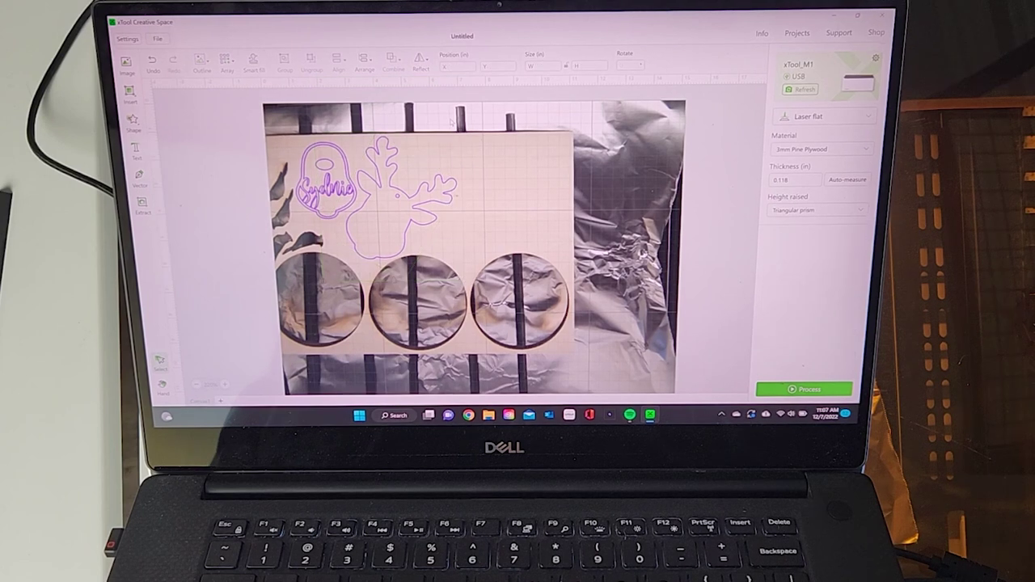
Step: Nudge the face frame with the name slightly to the right, away from the burnt openings
{"action": "left_click", "coordinate": [385, 163]}
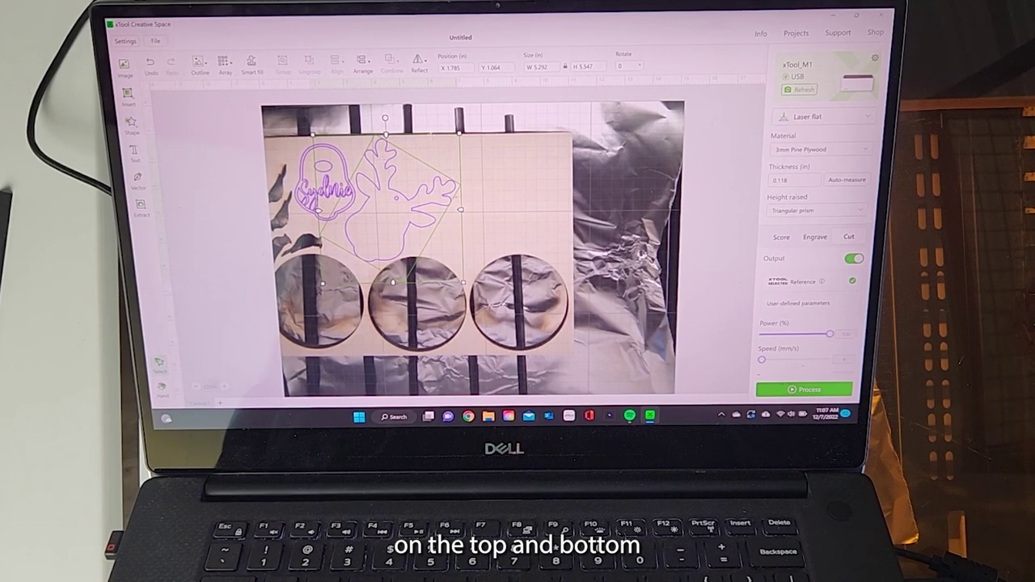
{"action": "left_click", "coordinate": [442, 123]}
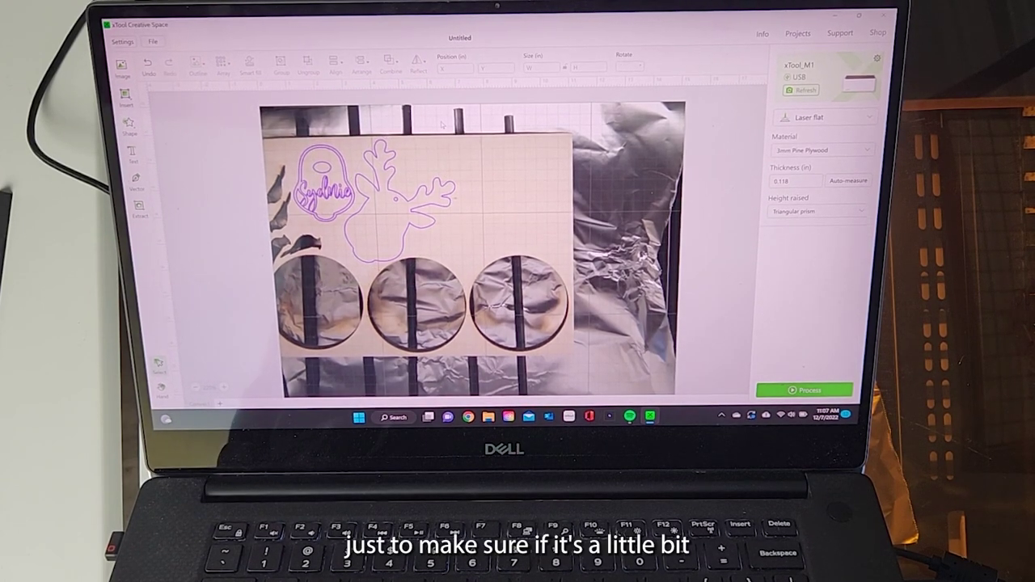
{"action": "left_click", "coordinate": [325, 184]}
{"action": "key", "text": "Right"}
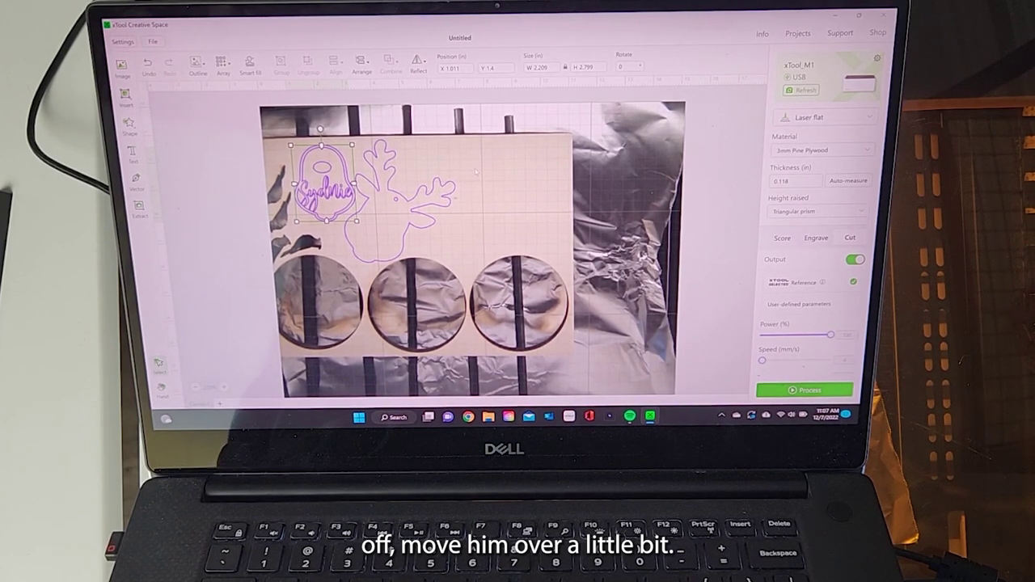